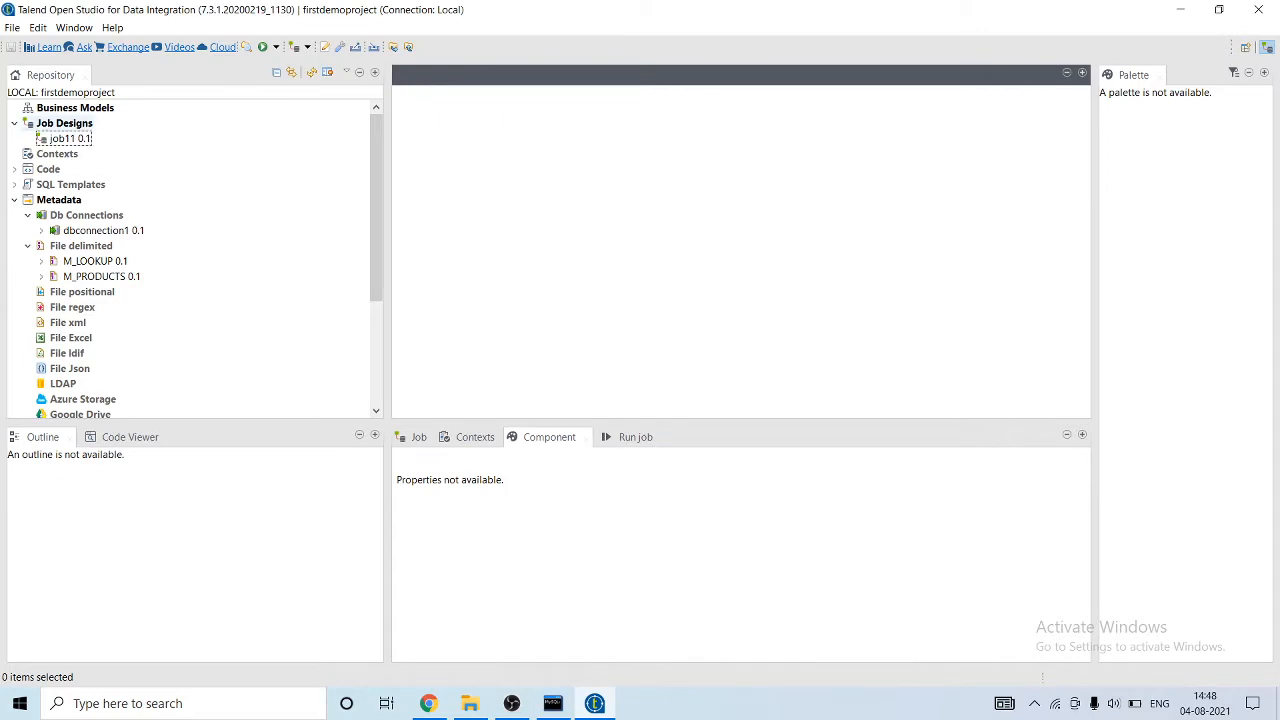
- Create a new job named combine_files123 under Job Designs
left_click(82, 129)
type("combine")
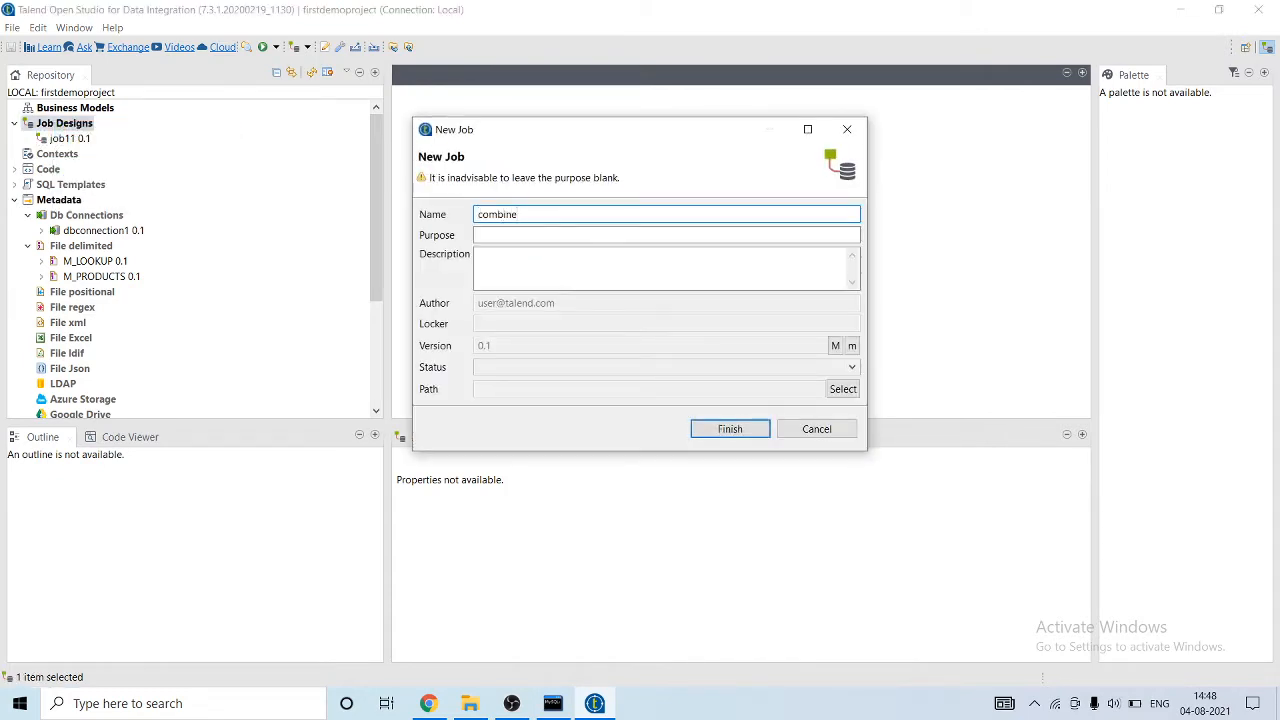
type("_files123")
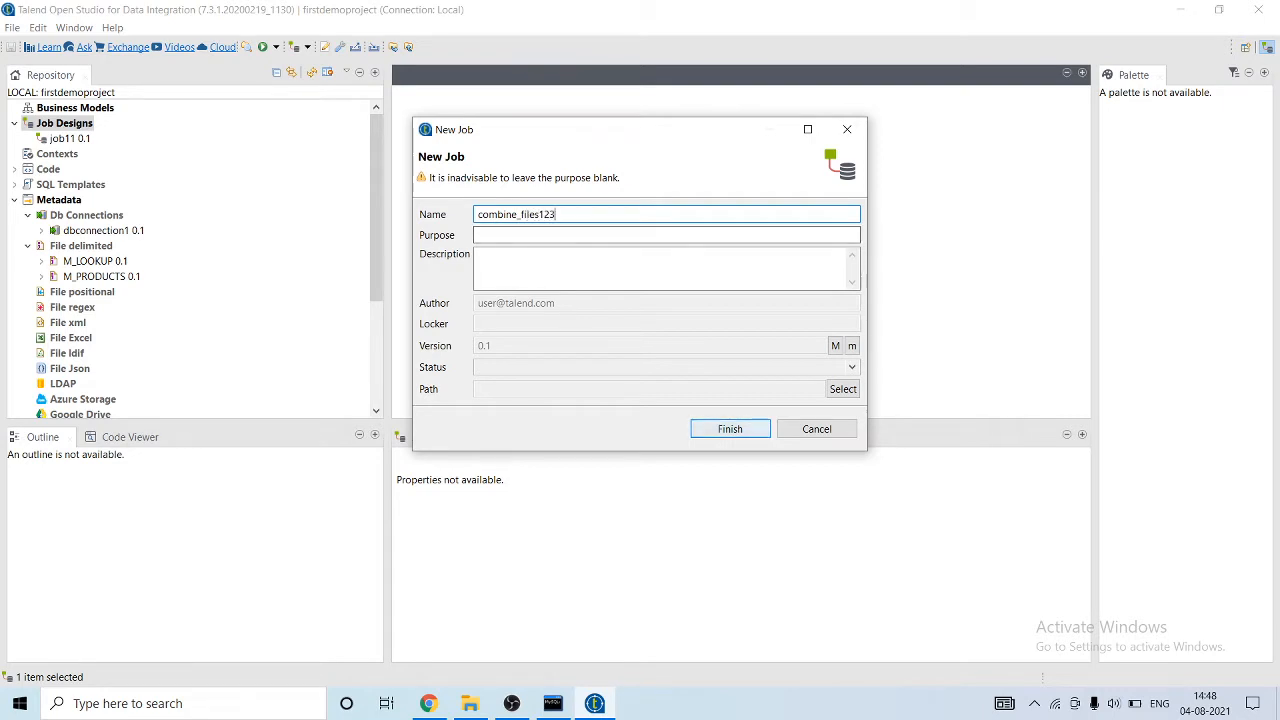
key("Return")
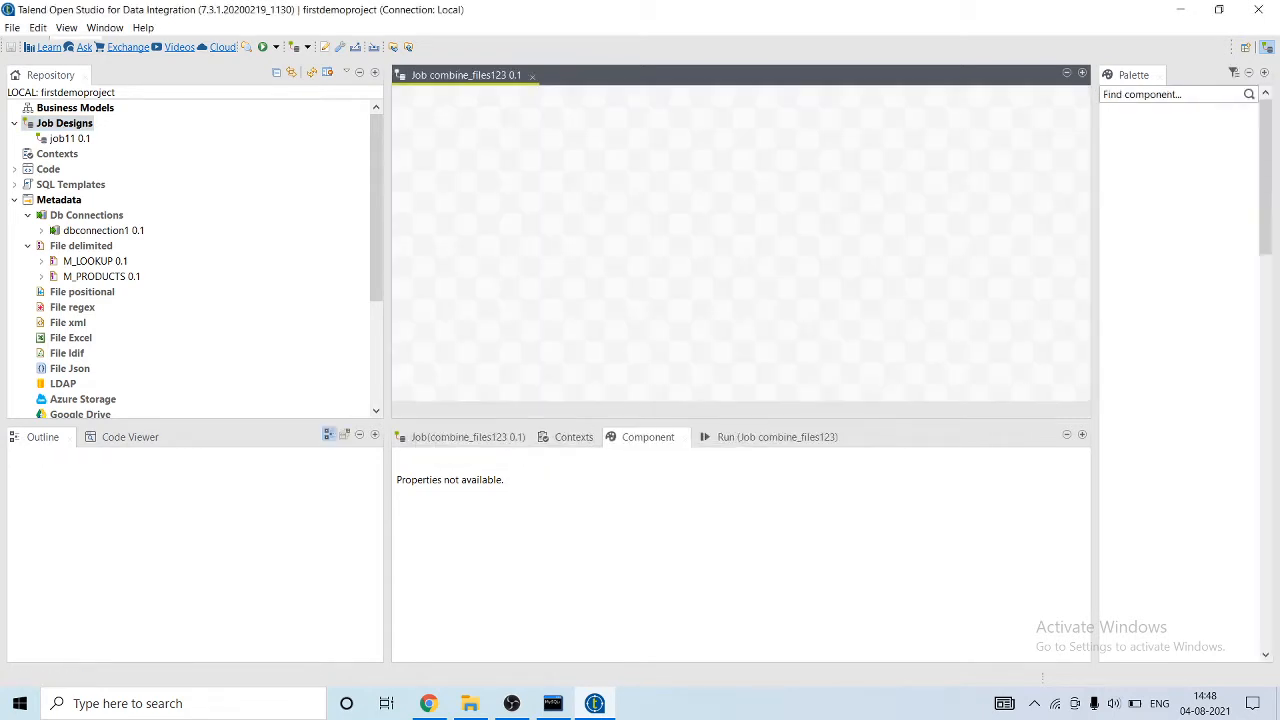
- Add a tFileList component to the job canvas and place it in the upper-middle area
type("tfile")
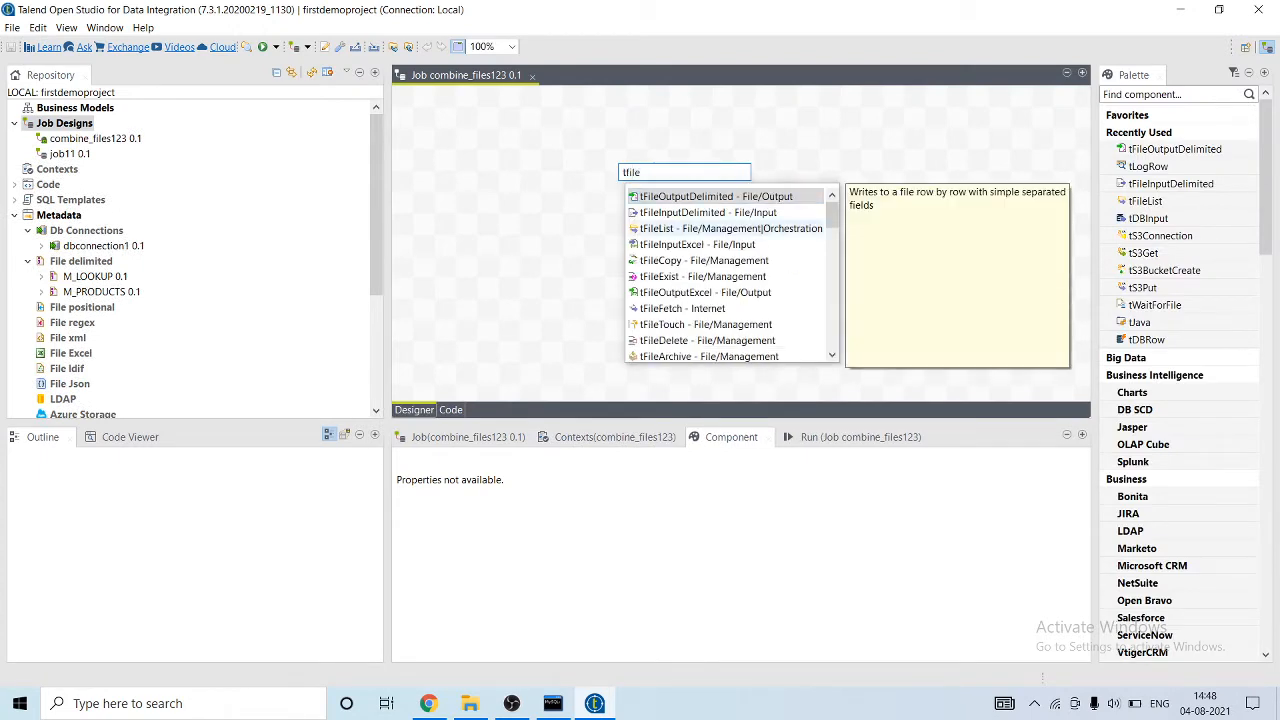
left_click(700, 228)
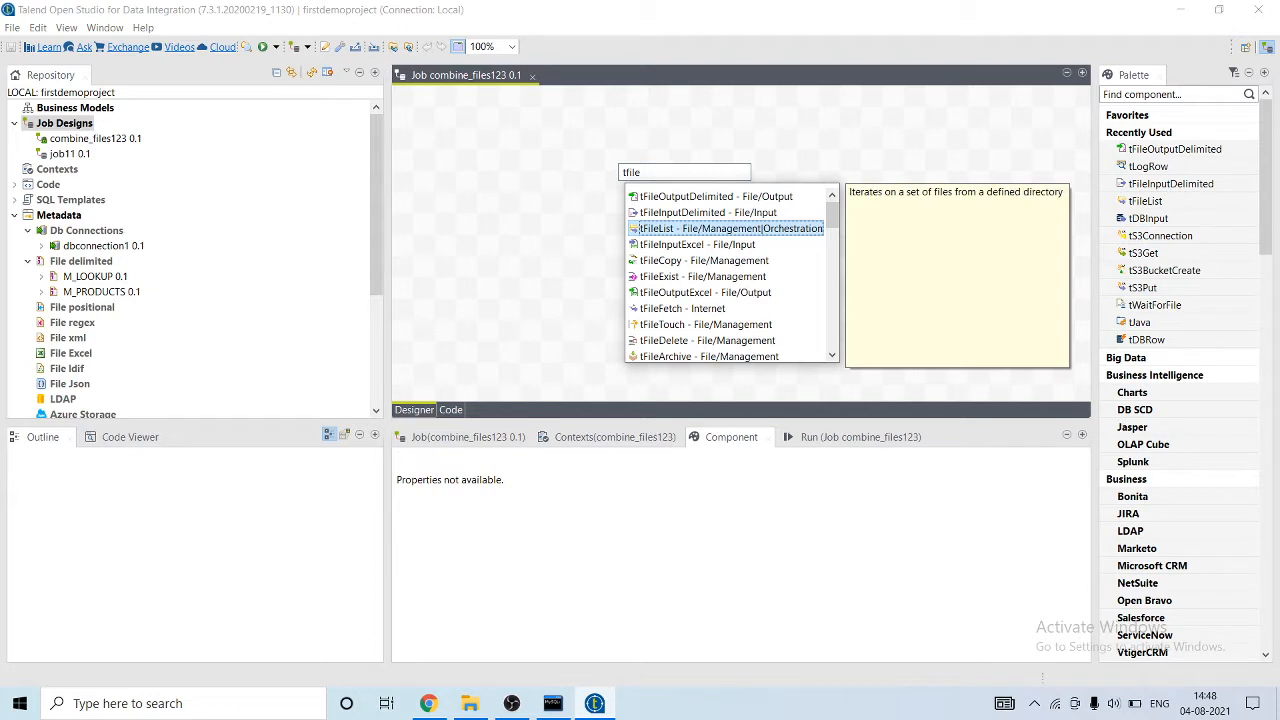
key("Return")
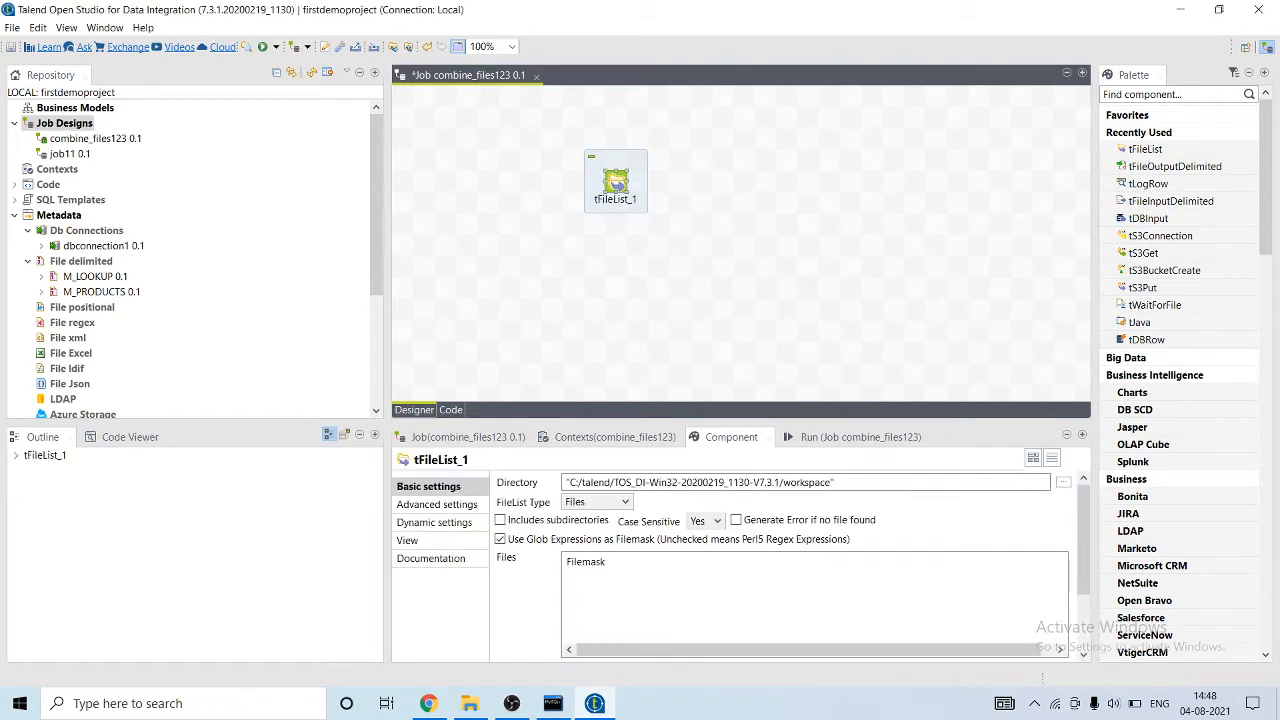
left_click_drag(617, 186, 595, 206)
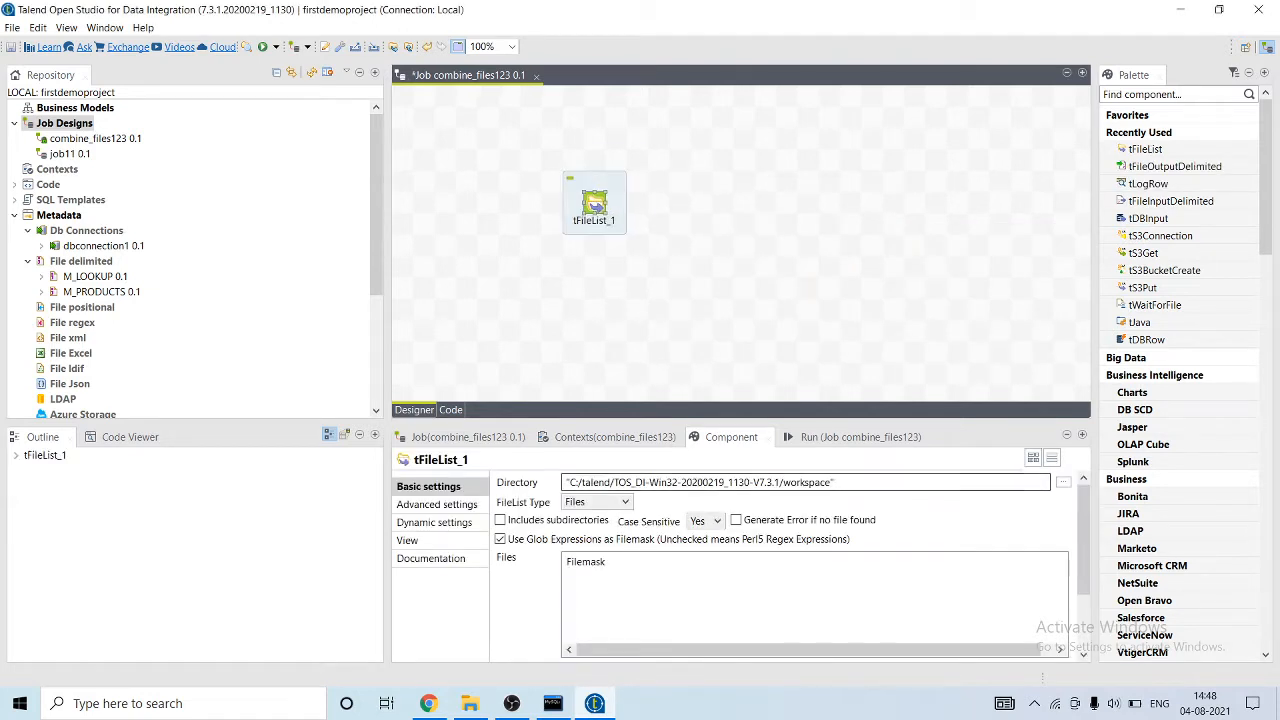
- In File Explorer, go to the merge_dataset folder inside datasets and delete out.csv
mouse_move(469, 703)
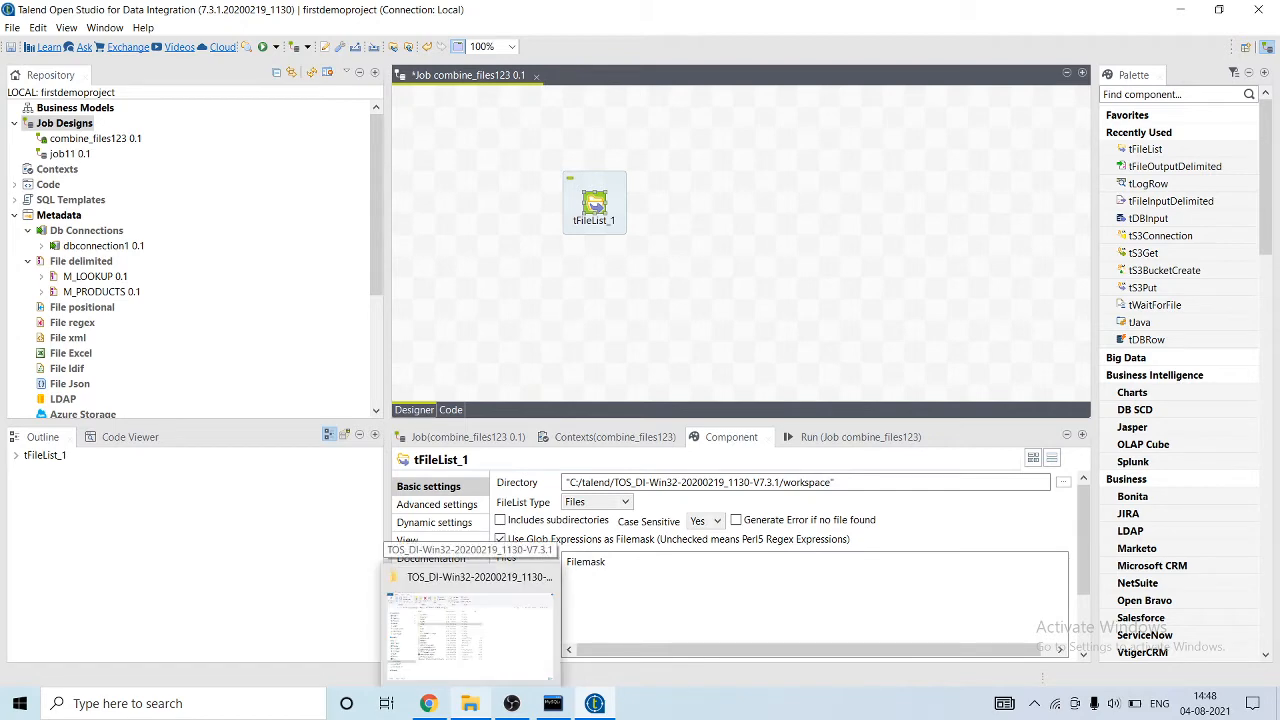
left_click(470, 620)
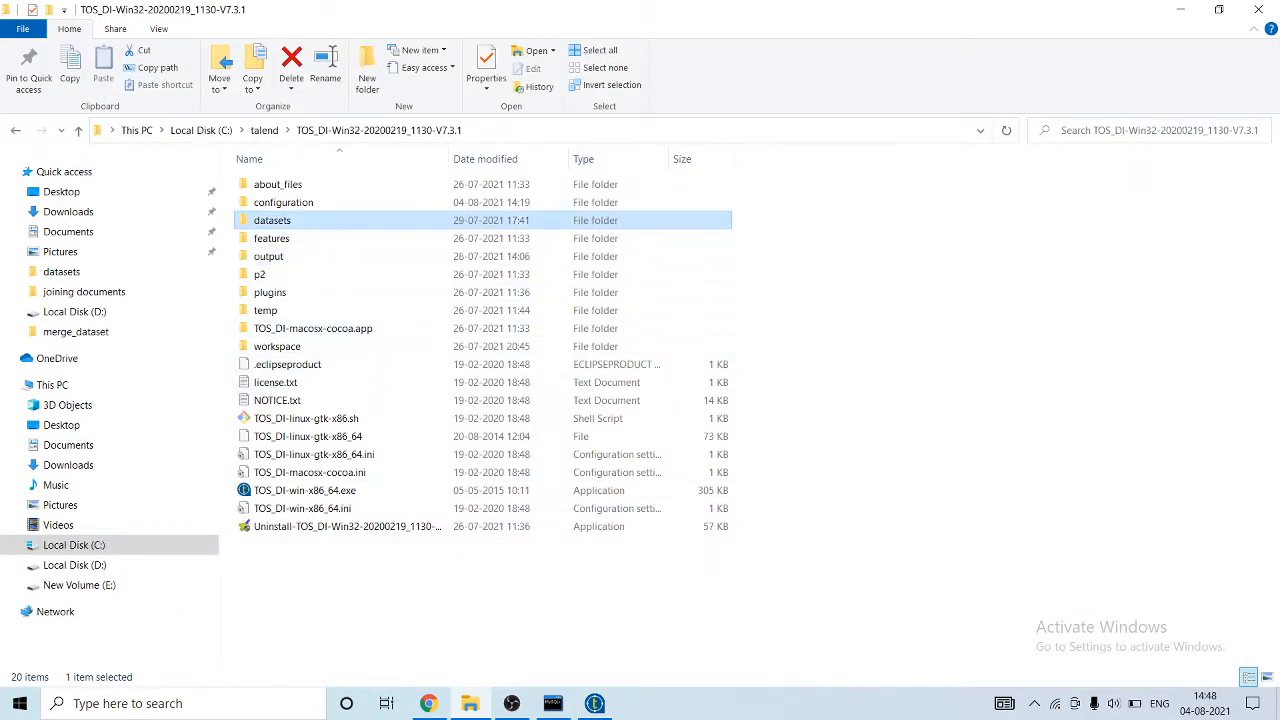
double_click(282, 211)
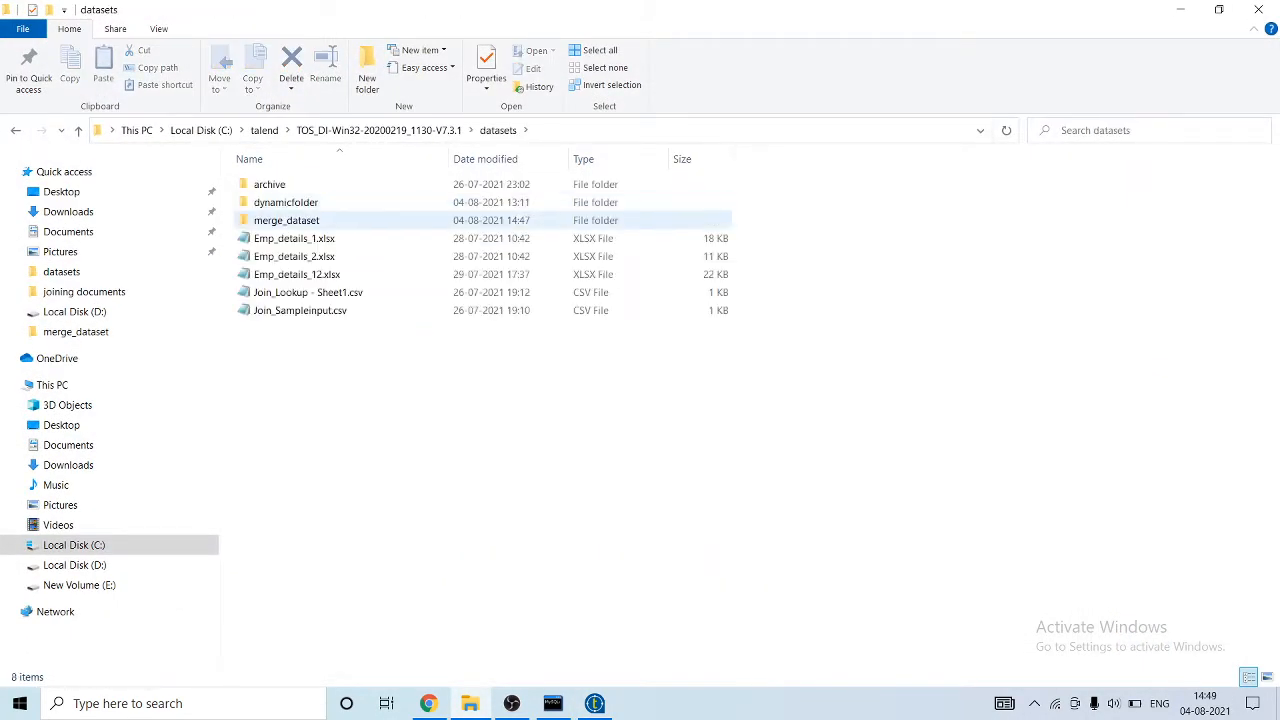
double_click(286, 220)
left_click(268, 238)
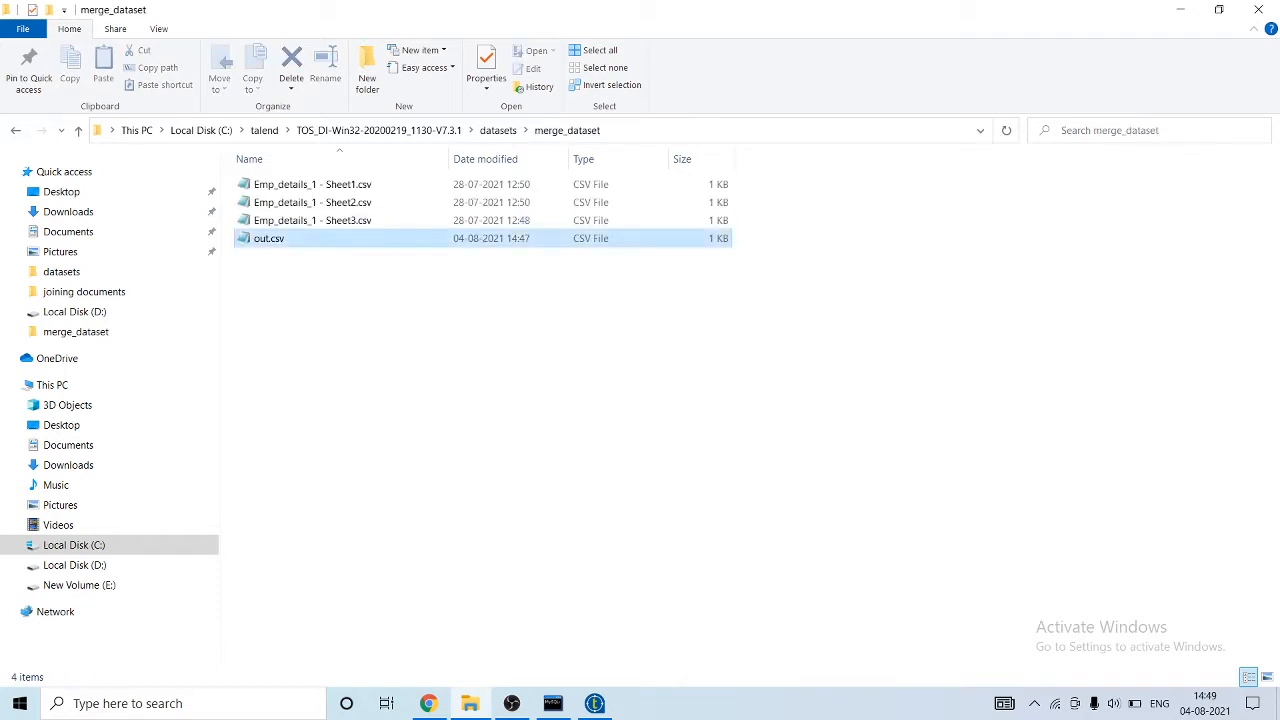
key("Delete")
- Open Emp_details_1 - Sheet1.csv and Sheet2.csv in Notepad, compare their contents side by side, and return to Talend Open Studio
left_click(312, 184)
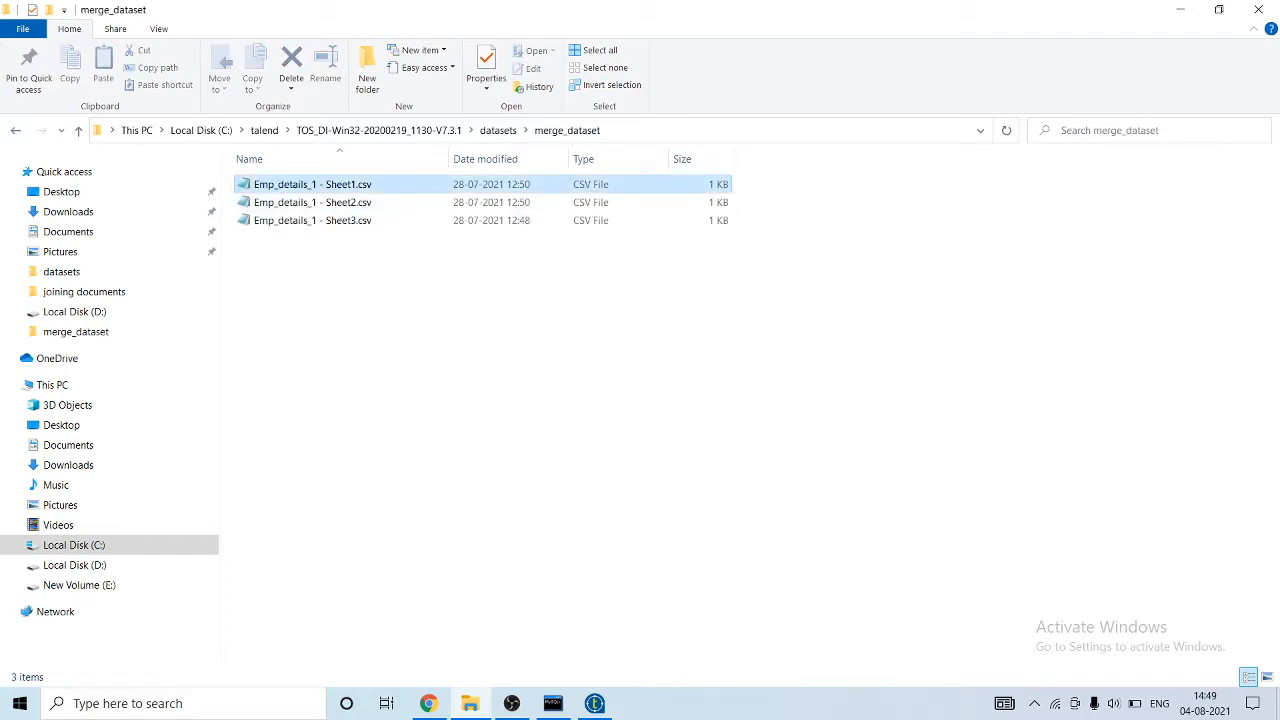
key("Return")
key("alt+F4")
key("Down")
key("Return")
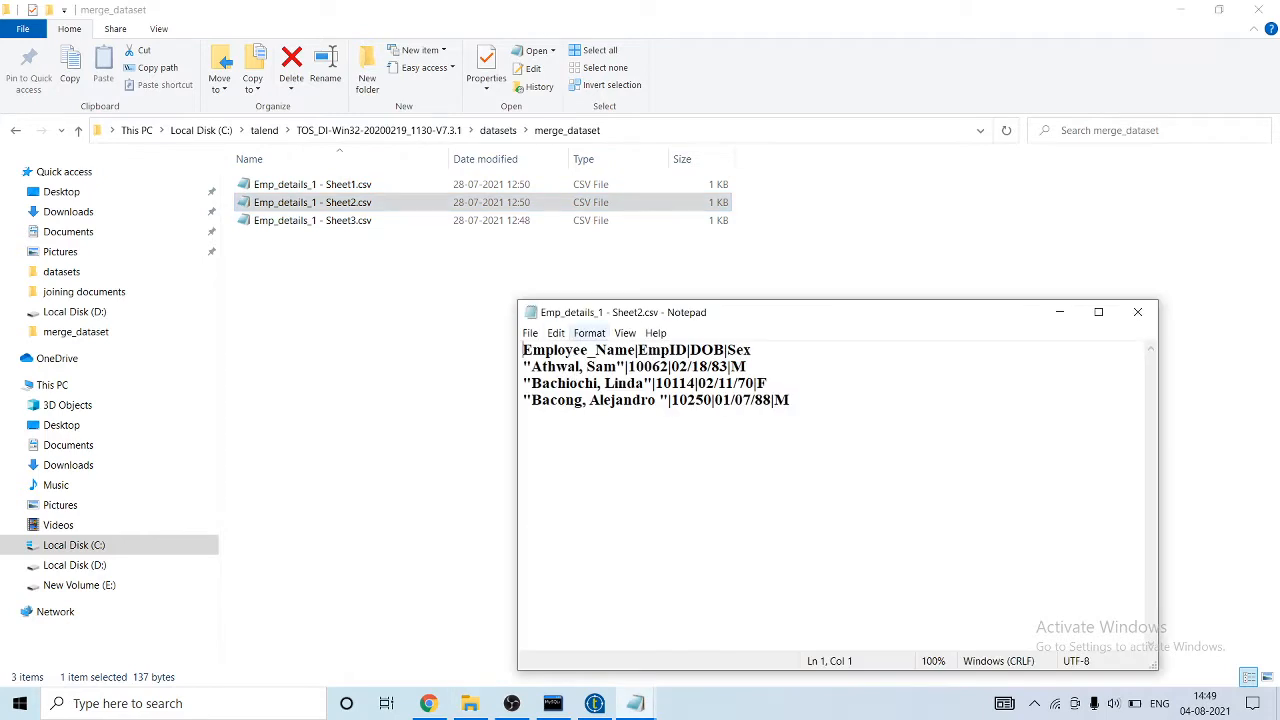
left_click_drag(600, 312, 334, 313)
mouse_move(635, 703)
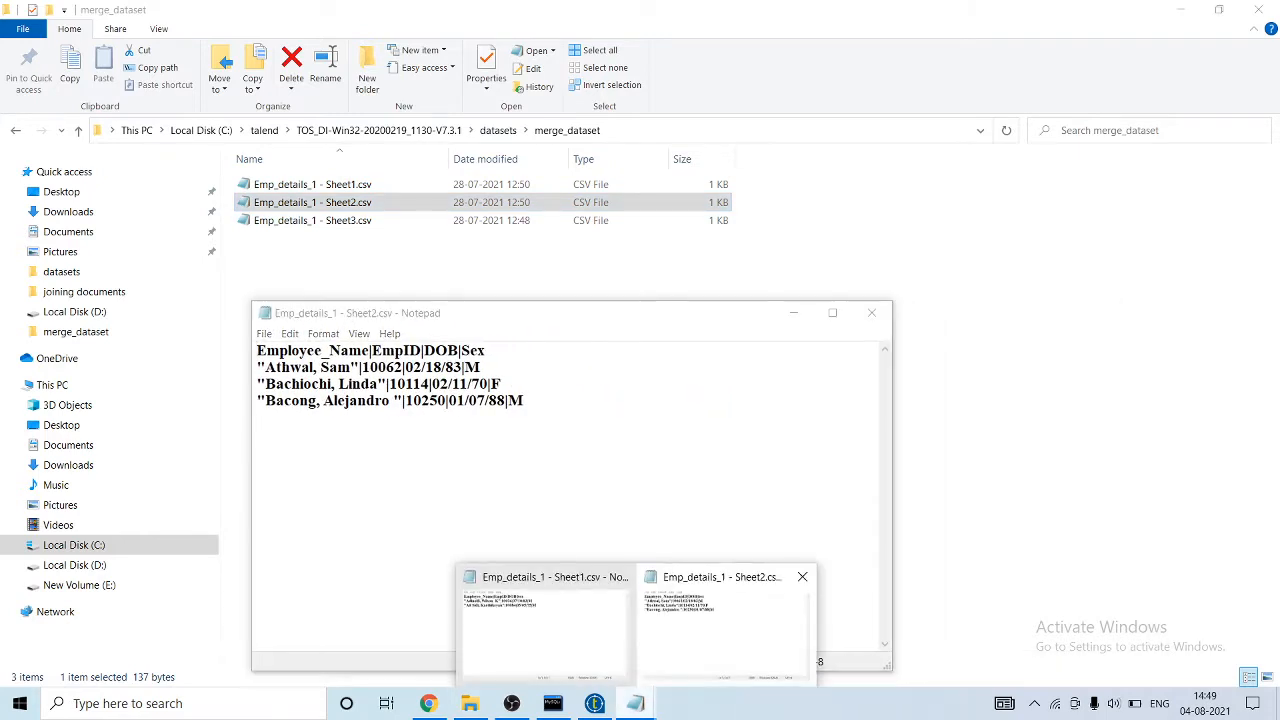
left_click(545, 620)
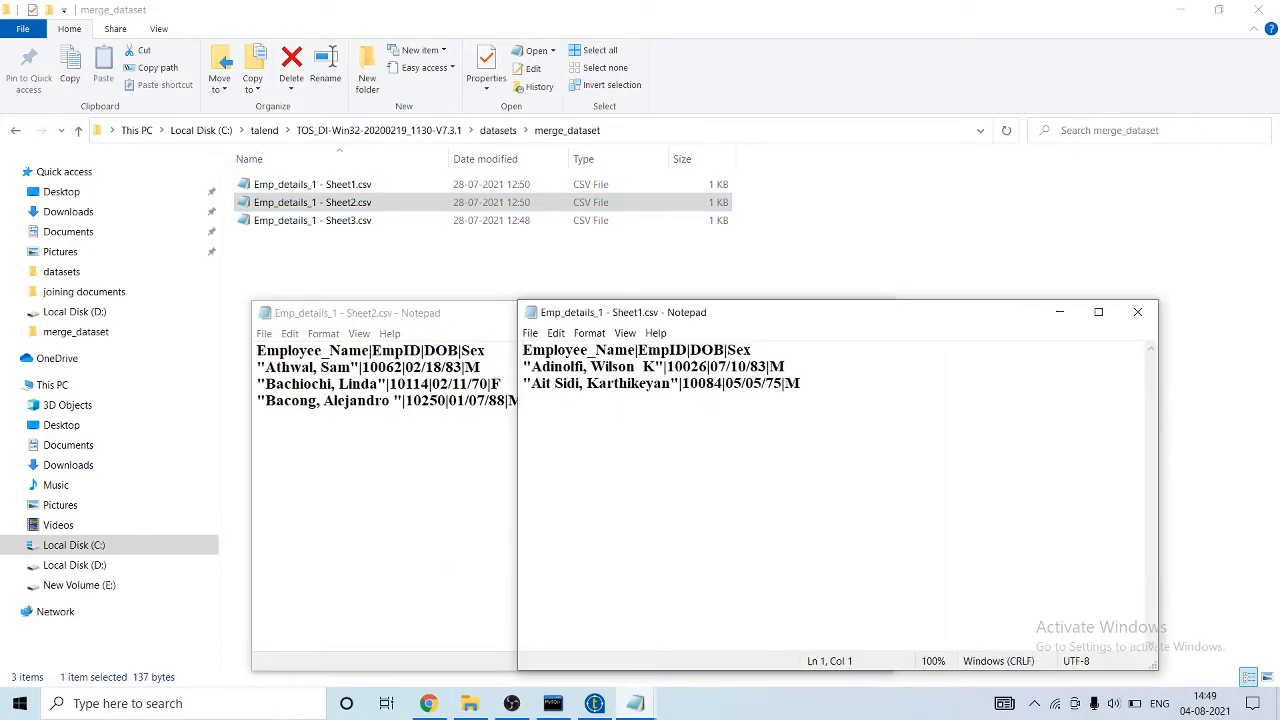
left_click_drag(692, 312, 740, 311)
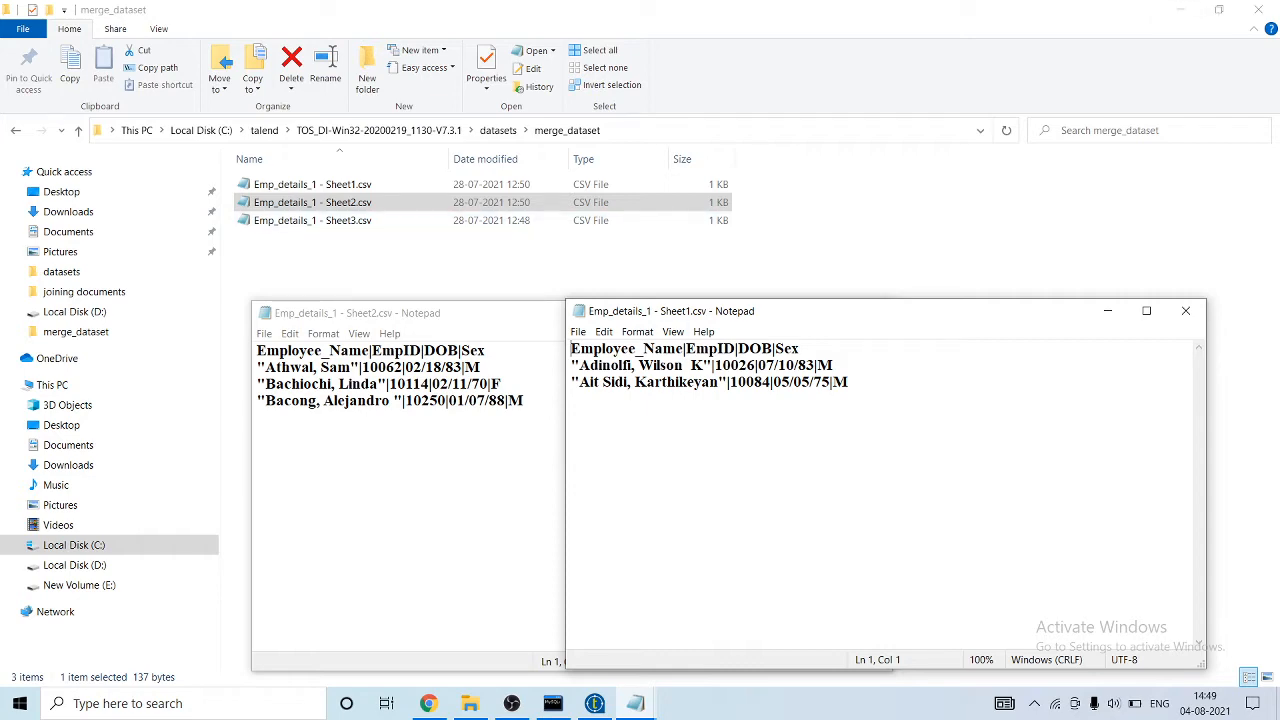
left_click(1180, 9)
left_click(1042, 677)
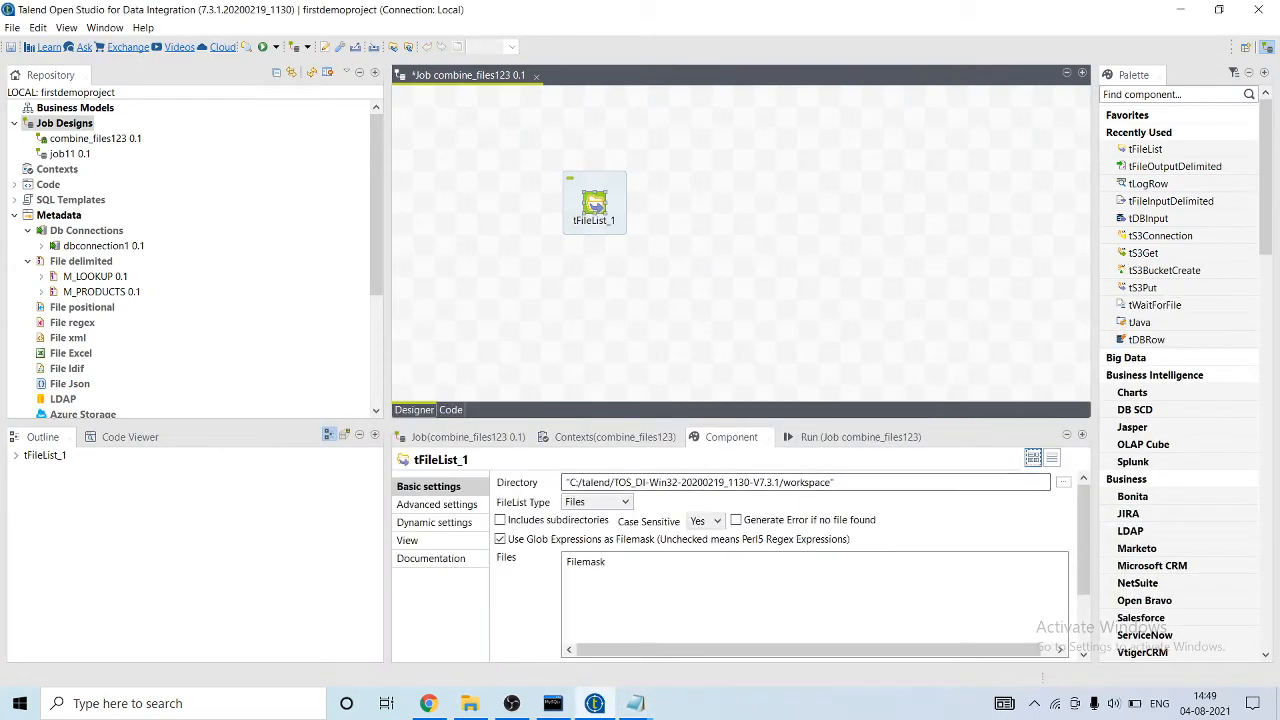
- Set the tFileList directory to the datasets/merge_dataset folder, leaving subdirectories excluded
left_click(1063, 482)
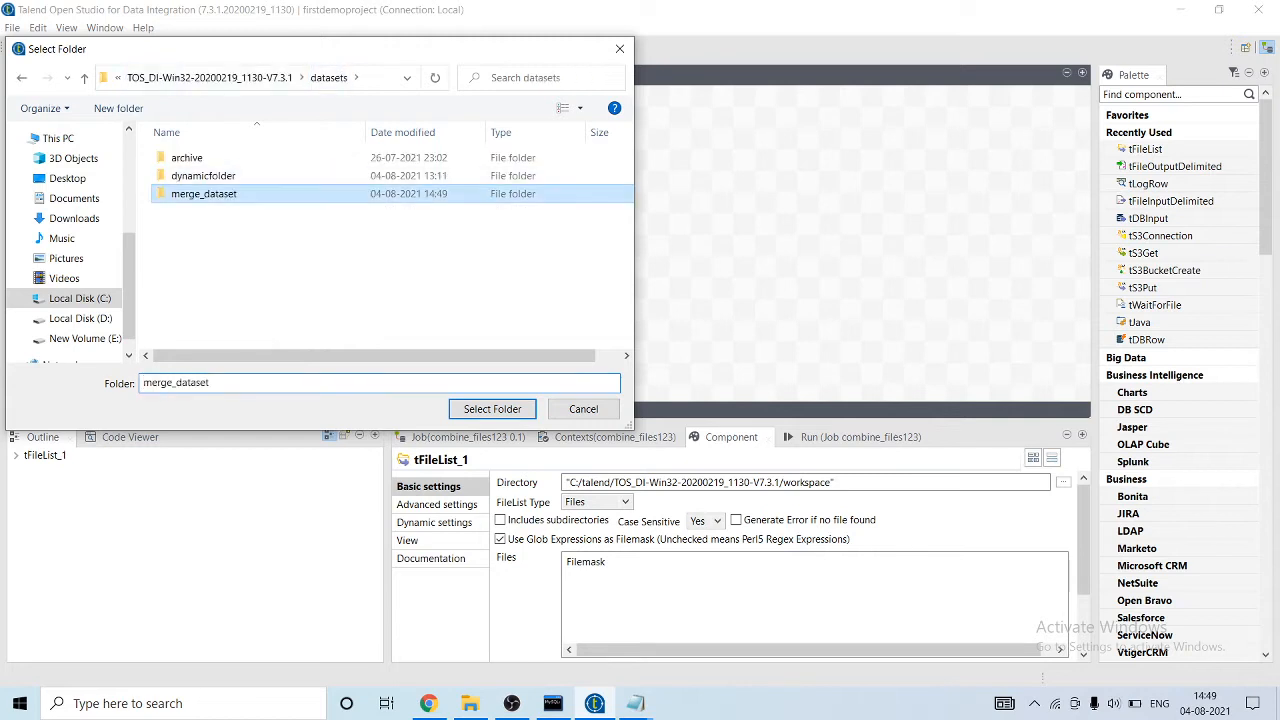
key("Return")
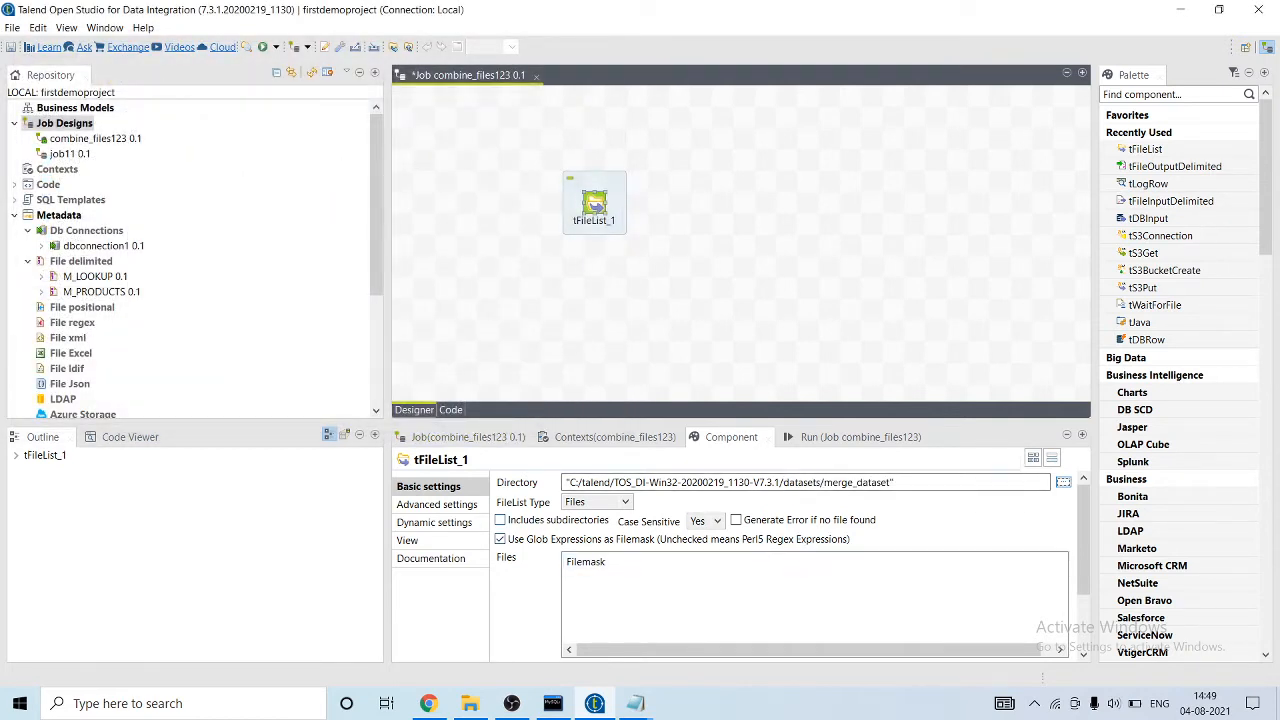
left_click(500, 520)
key("space")
- Add a filemask of "Emp*.csv" to the tFileList files and review the ordering options
scroll(780, 560, "down", 1)
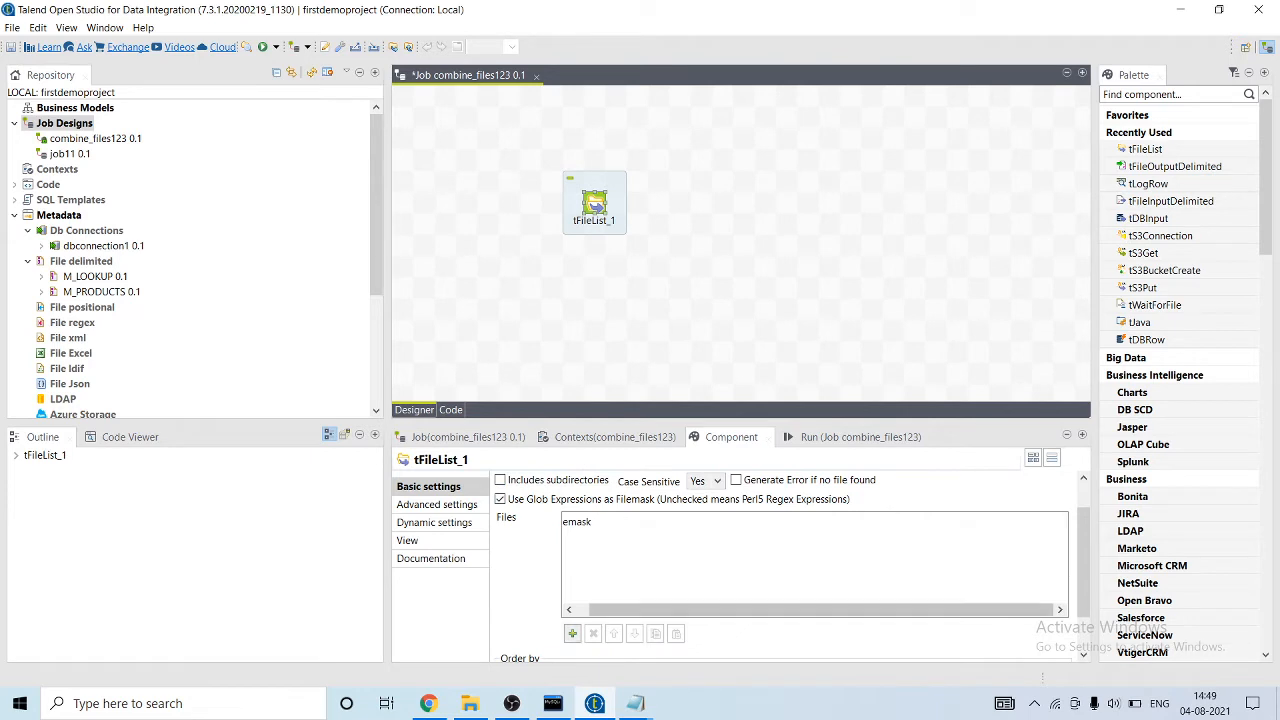
left_click(572, 633)
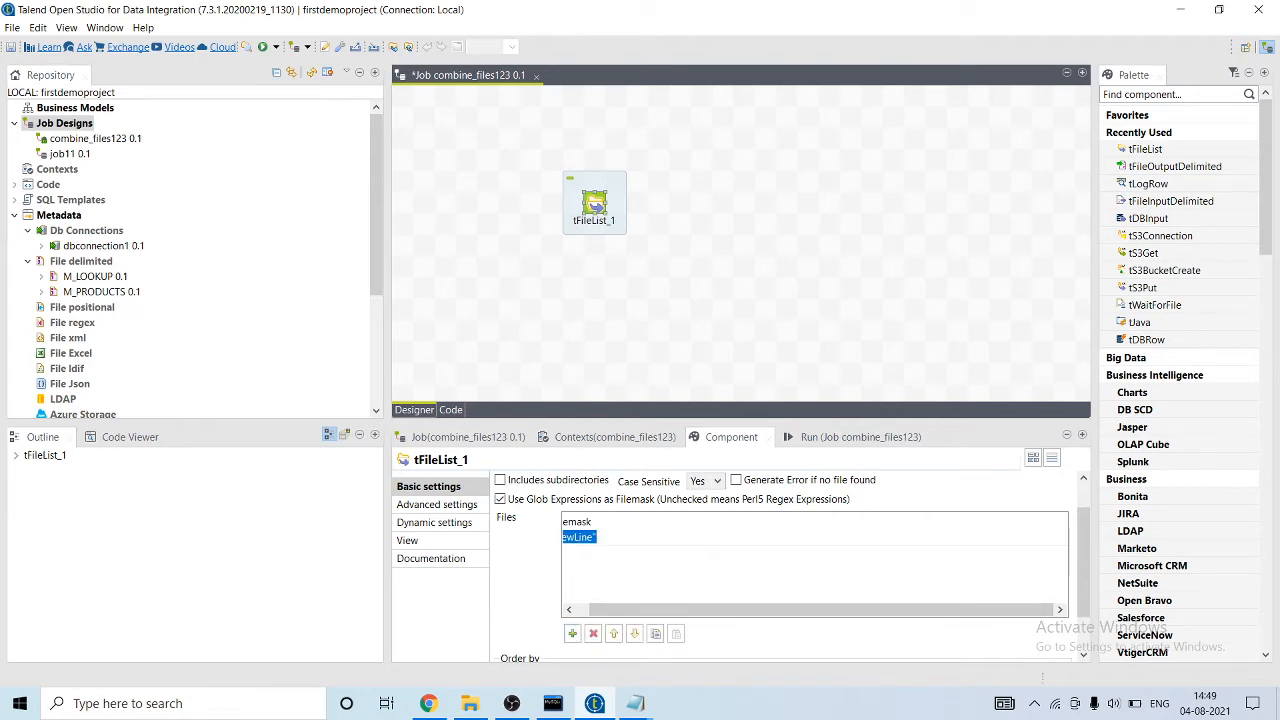
key("End")
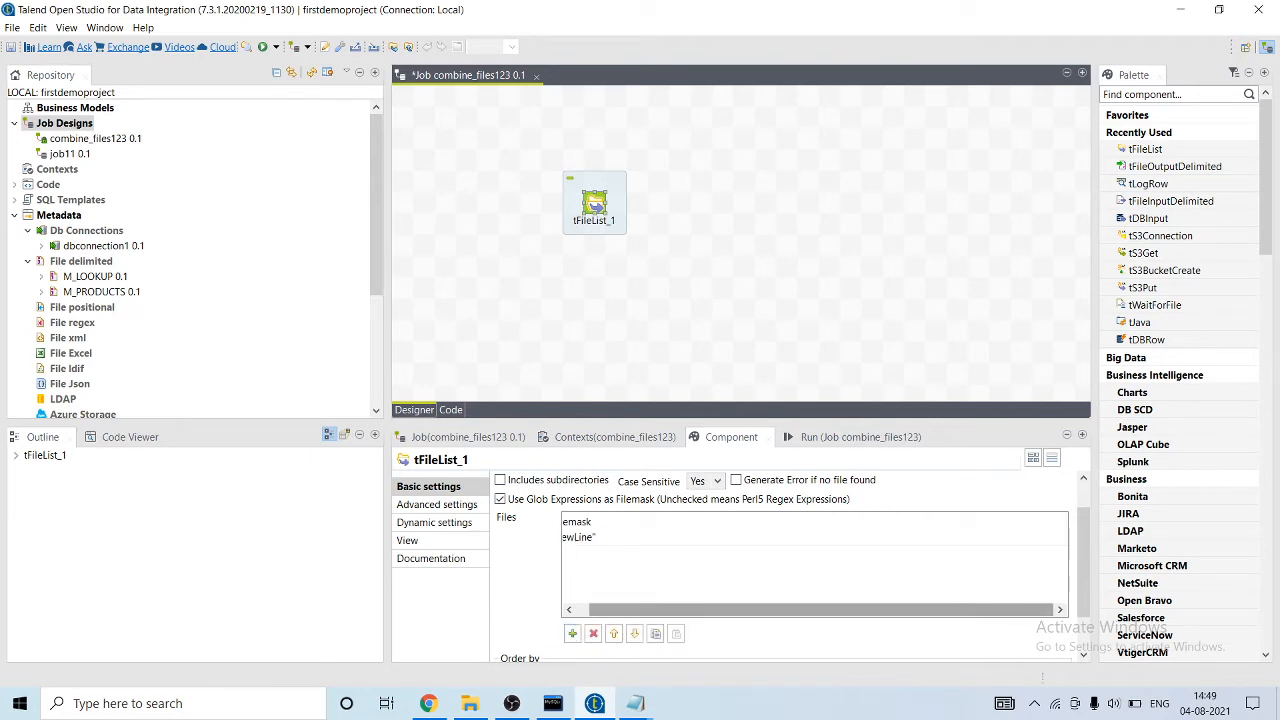
key("shift+Left")
key("shift+Left")
key("shift+Left")
key("shift+Left")
key("shift+Left")
key("shift+Left")
key("shift+Left")
key("shift+Left")
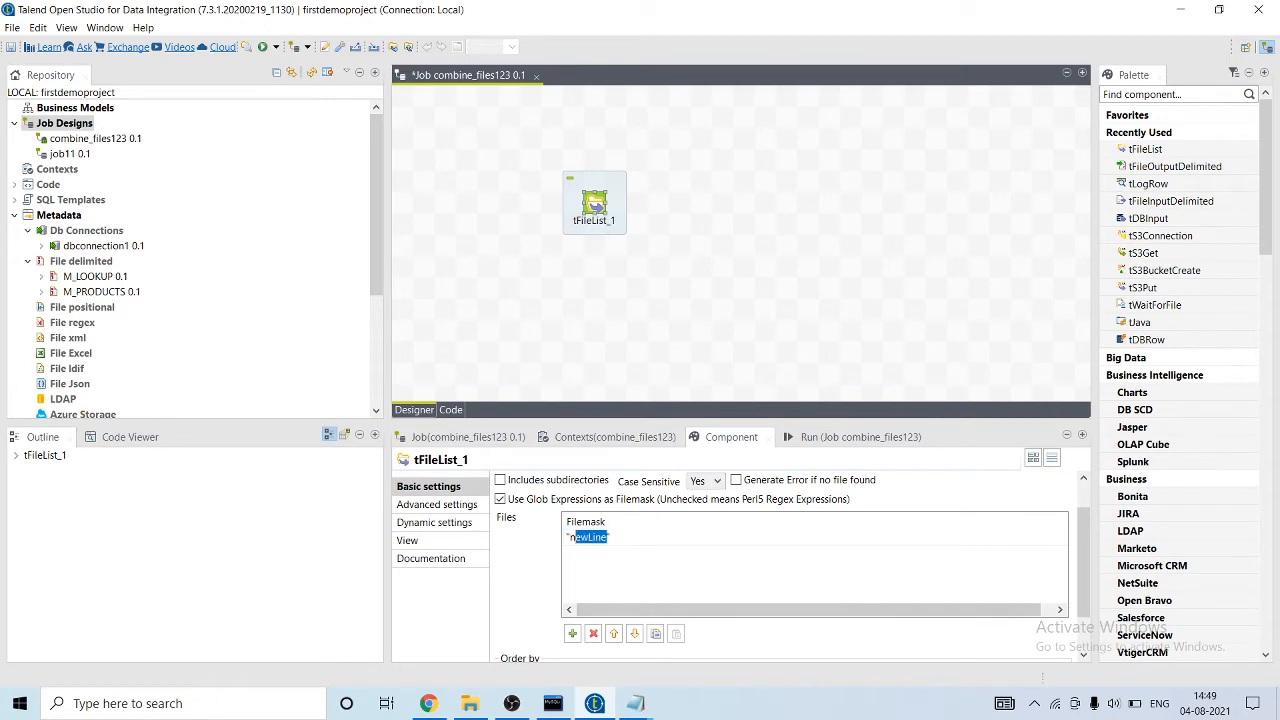
type("Emp*")
type(".csv")
scroll(780, 560, "down", 1)
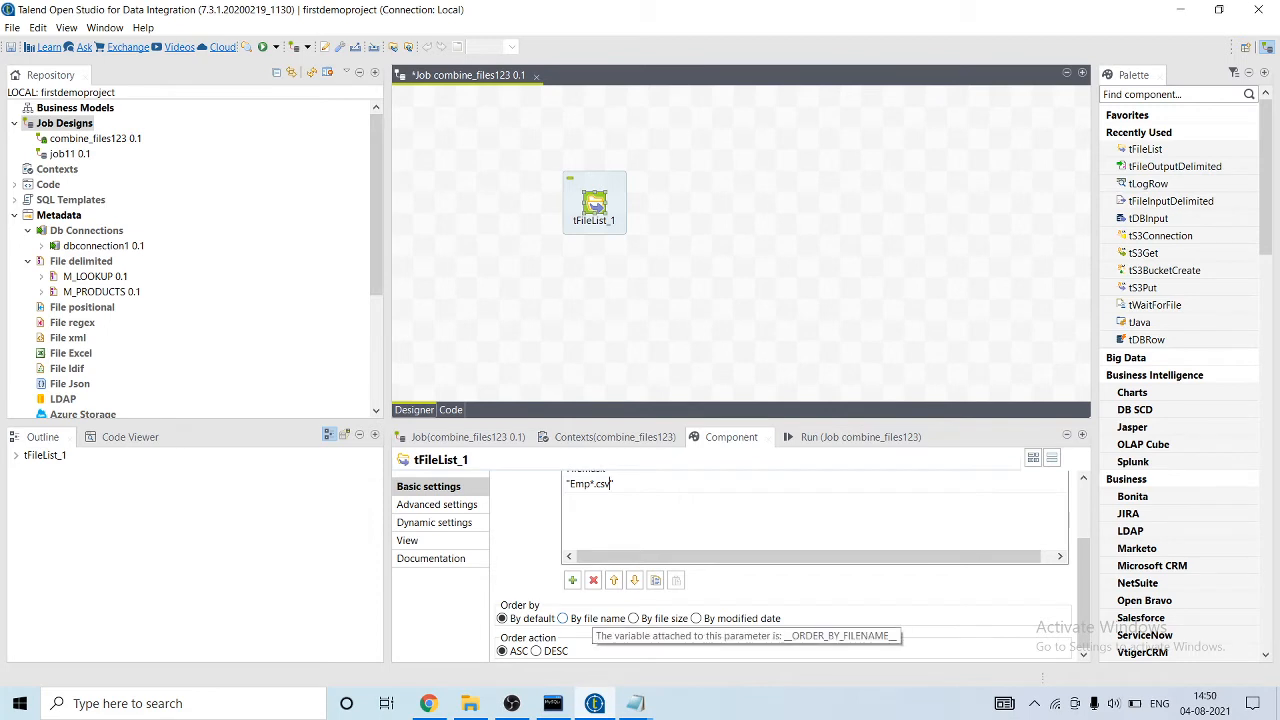
scroll(600, 620, "up", 1)
scroll(600, 620, "down", 1)
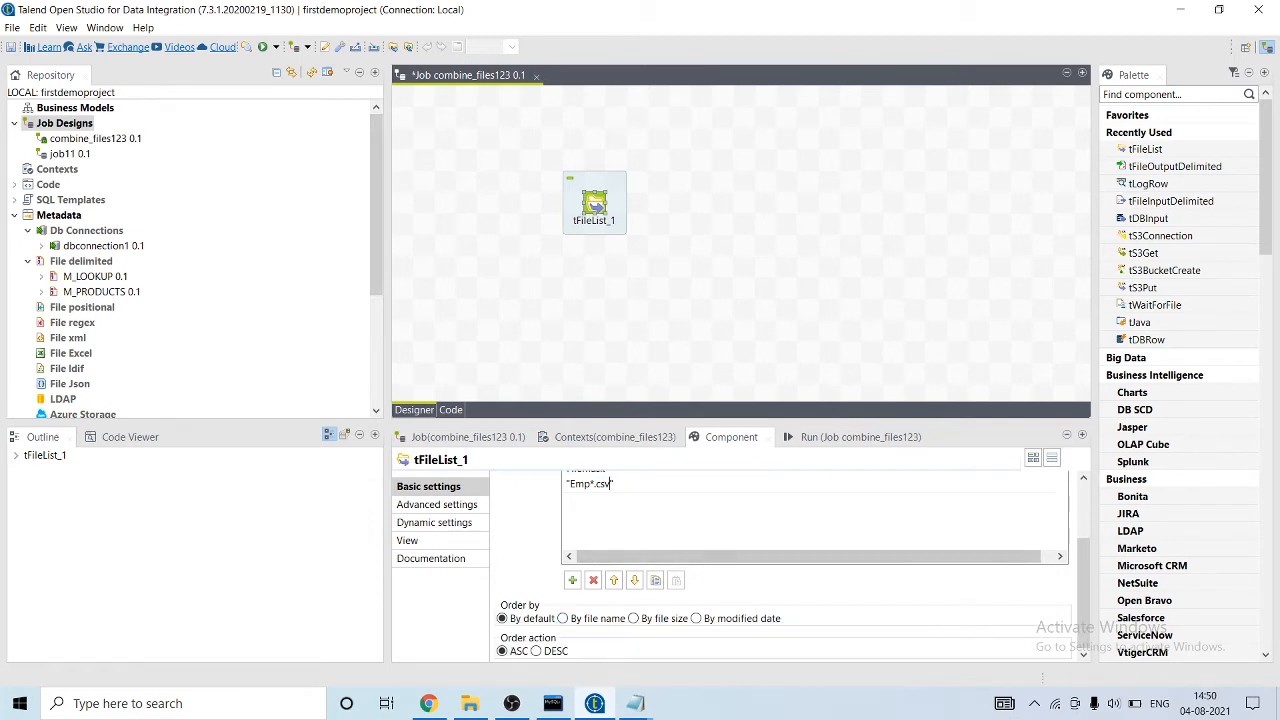
scroll(780, 560, "up", 2)
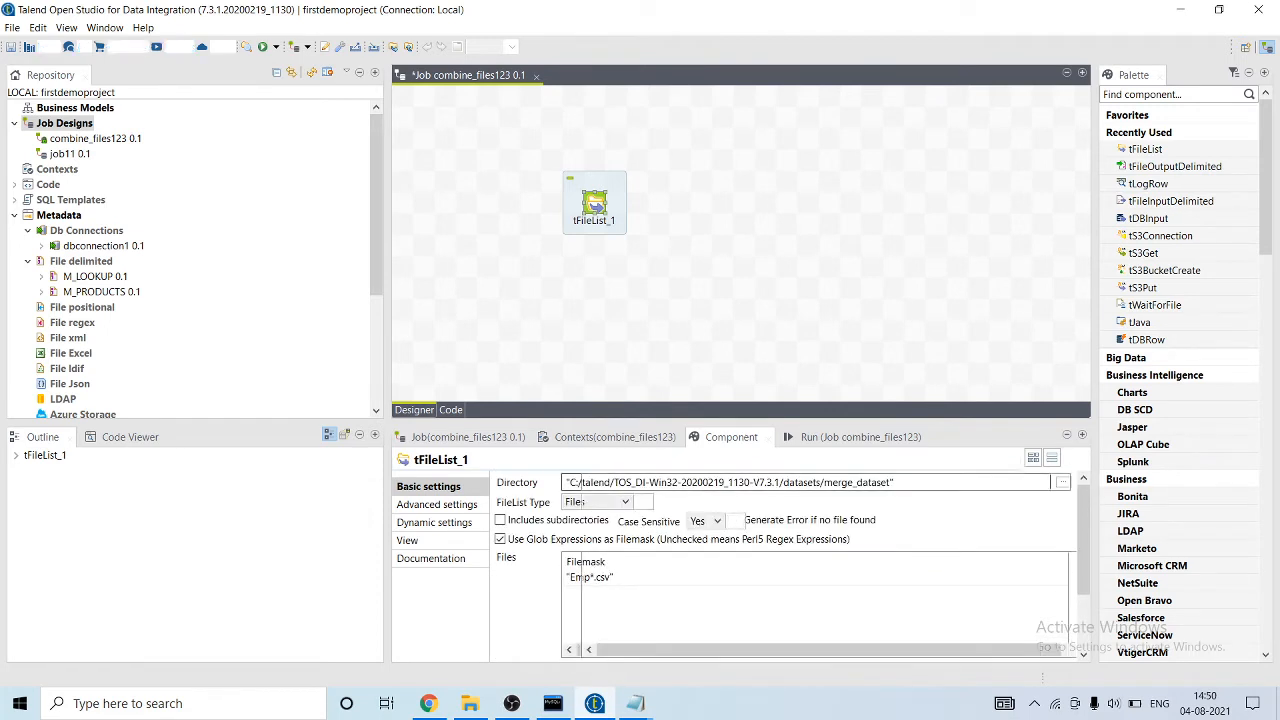
- Add a tFileInputDelimited component to the canvas beside tFileList_1
type("tf")
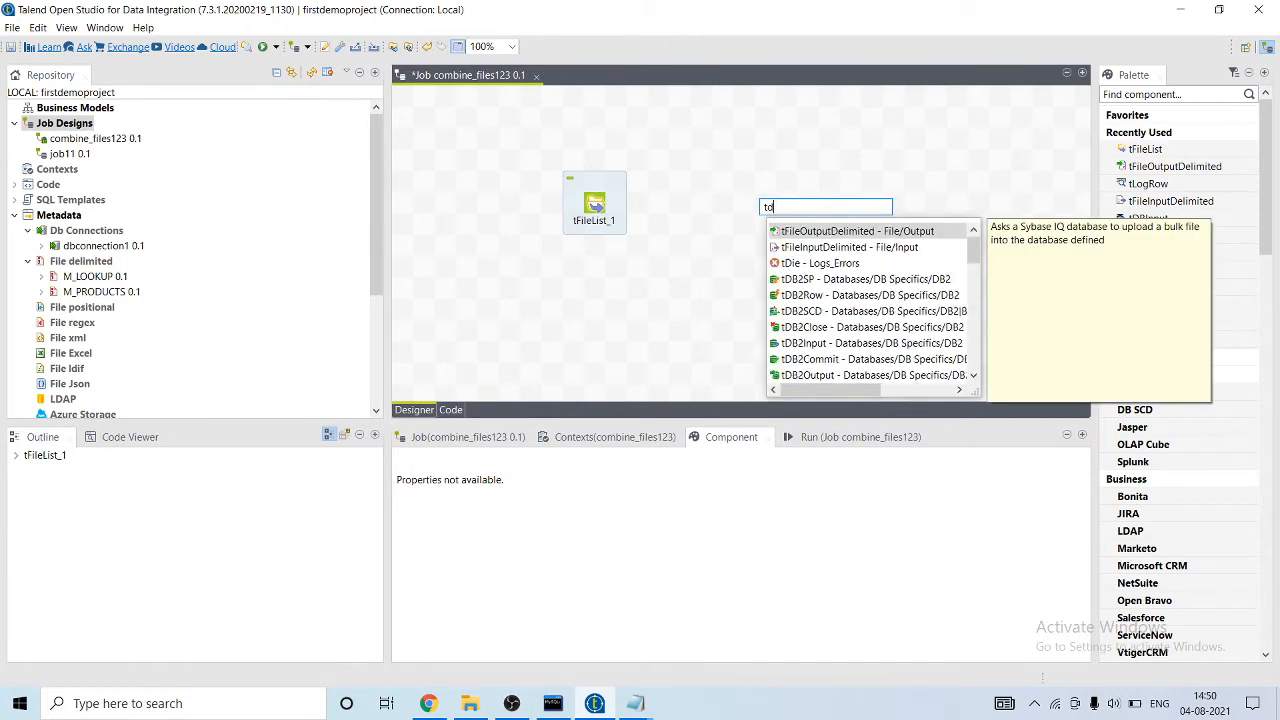
type("i")
key("Down")
key("Down")
key("Return")
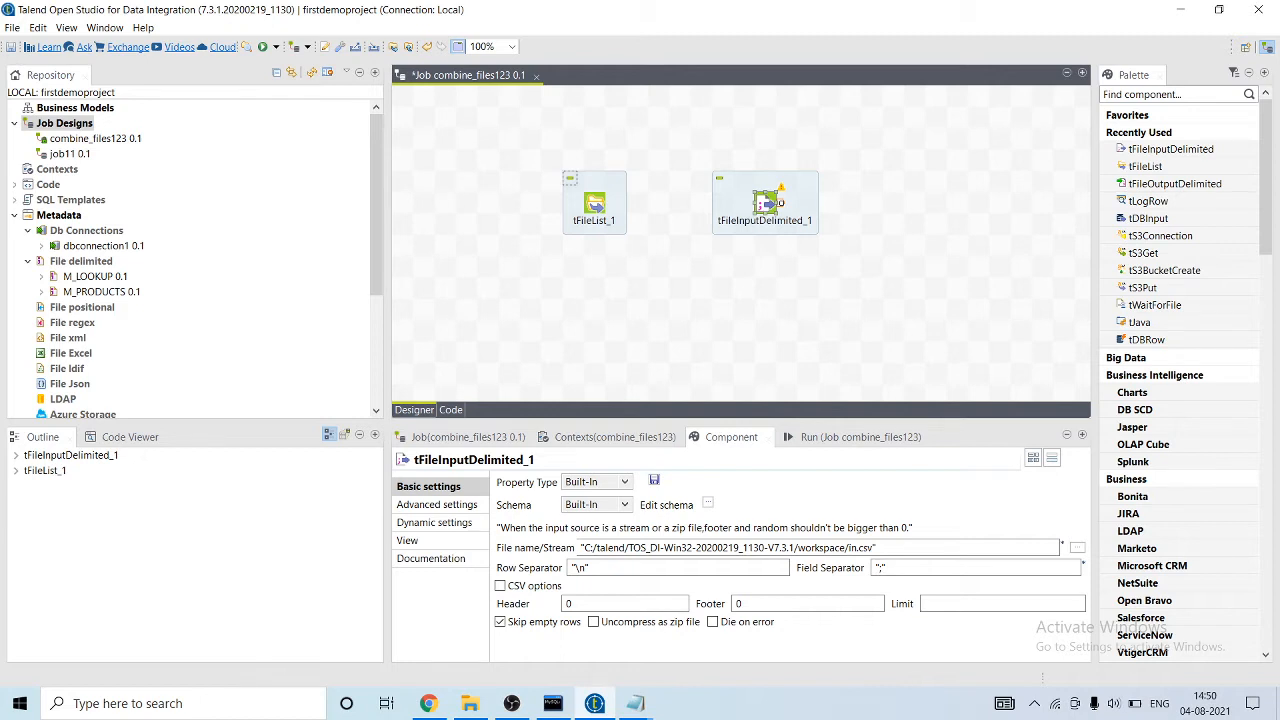
- Check the header row of Emp_details_1 - Sheet1.csv in Notepad and return to Talend Open Studio
left_click(720, 547)
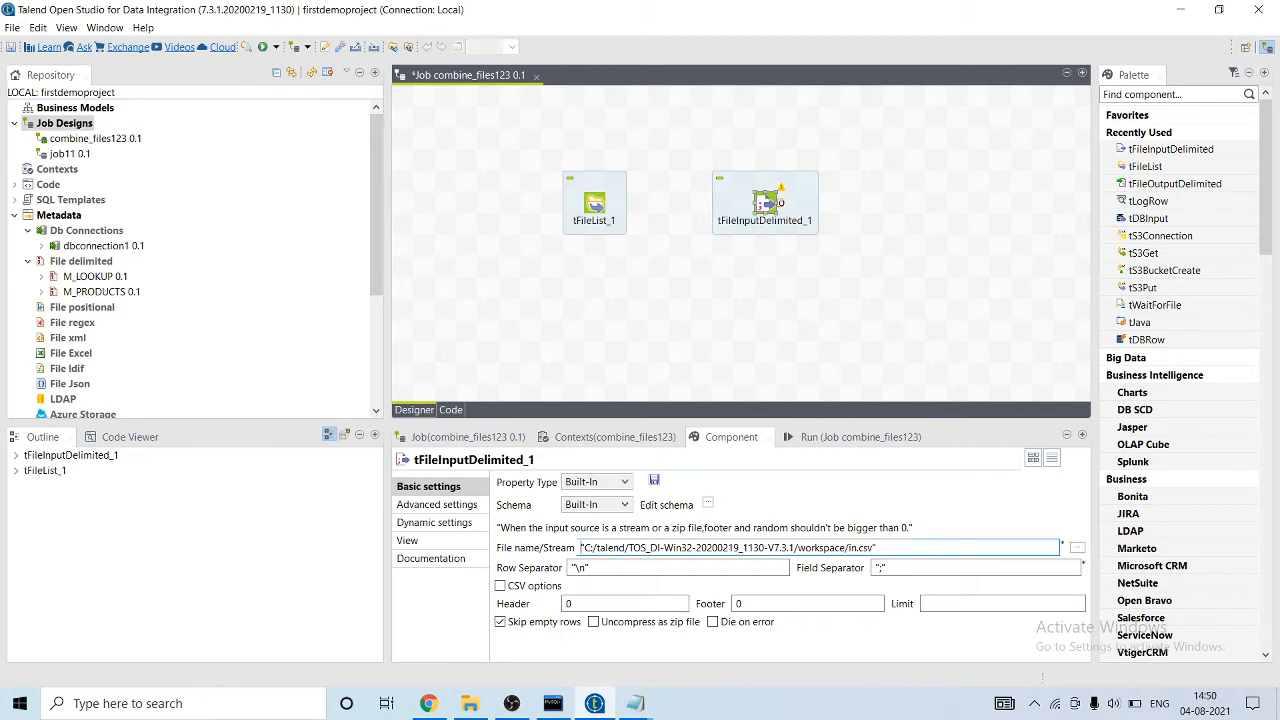
mouse_move(635, 703)
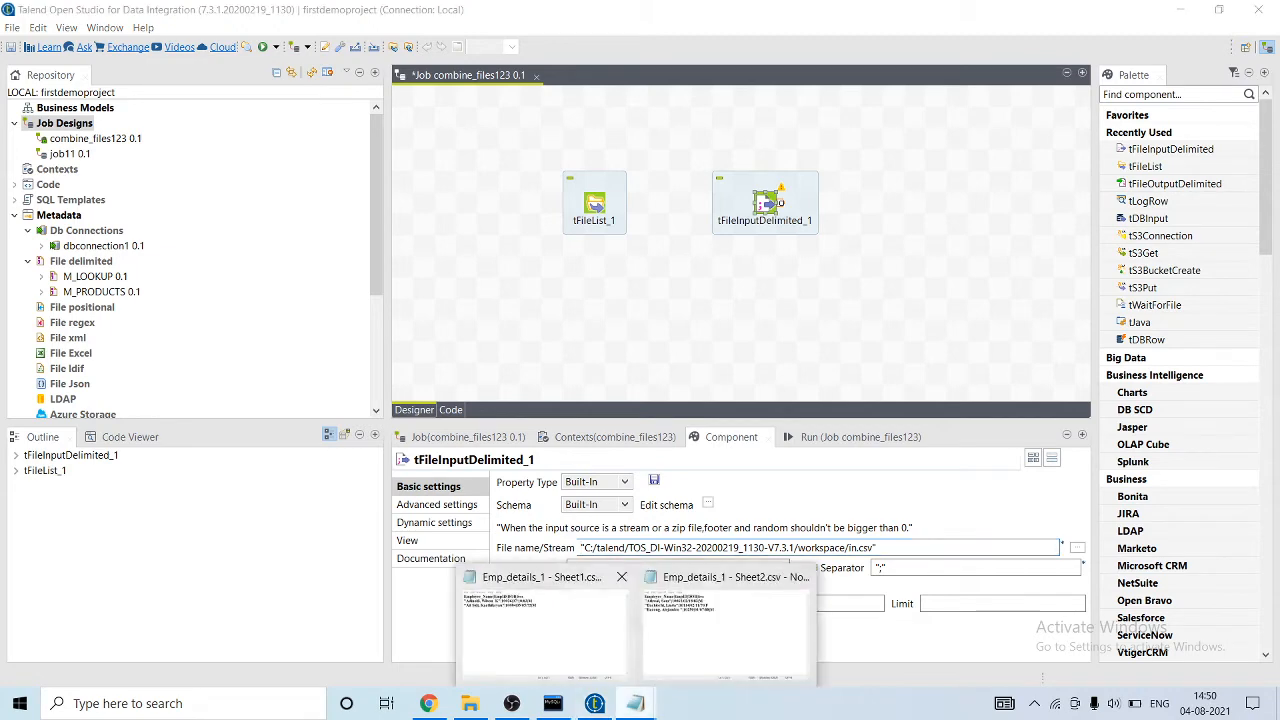
left_click(520, 670)
left_click_drag(800, 348, 571, 348)
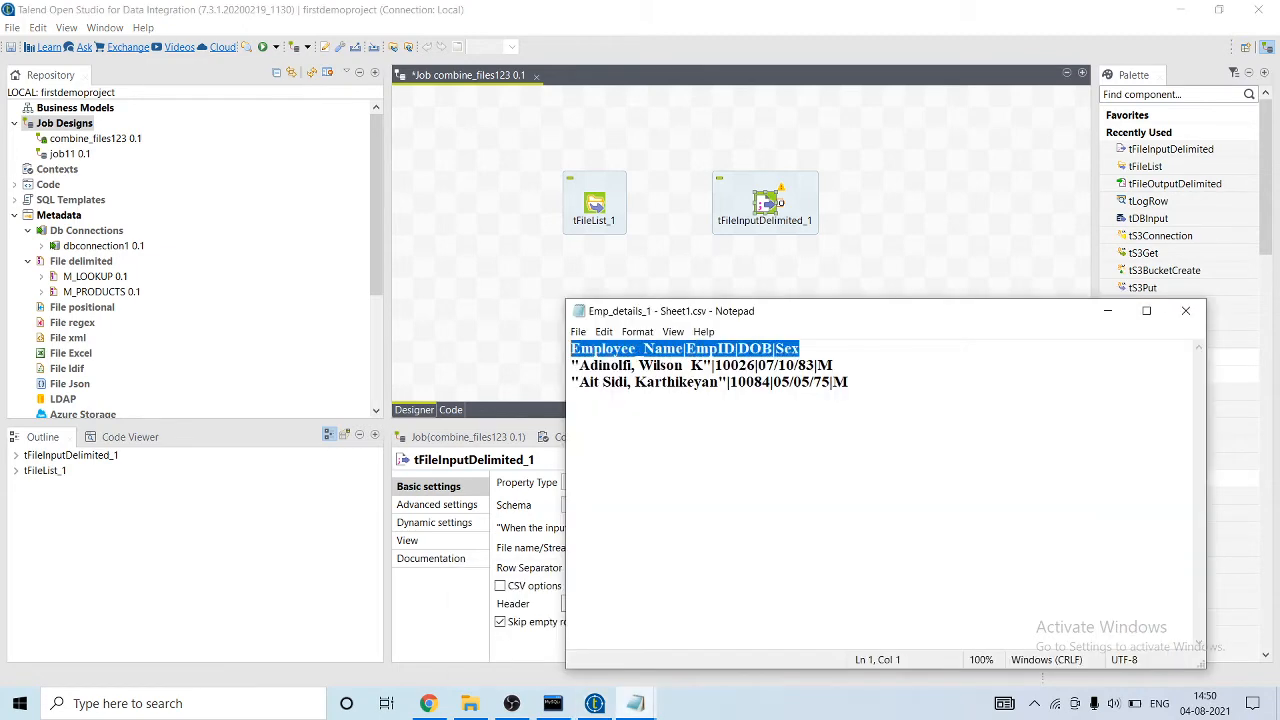
key("alt+Tab")
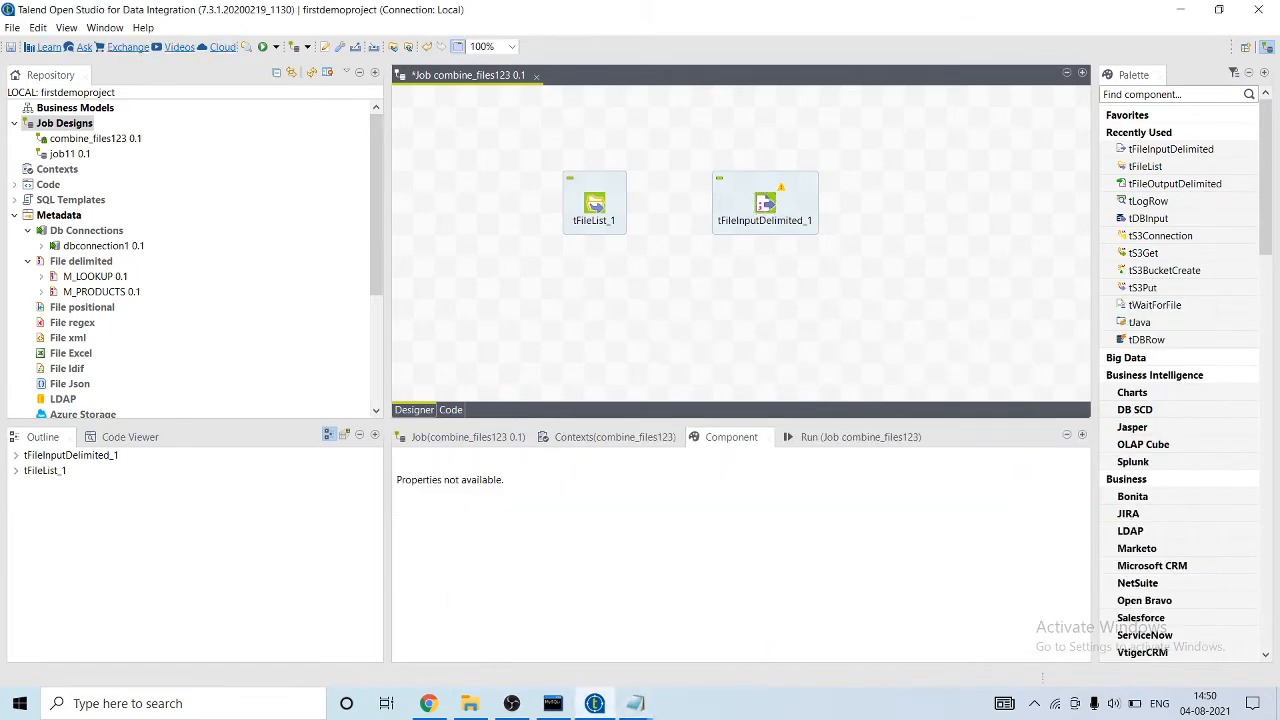
- Create a new delimited file metadata entry named "file_merge" in the repository
left_click(778, 204)
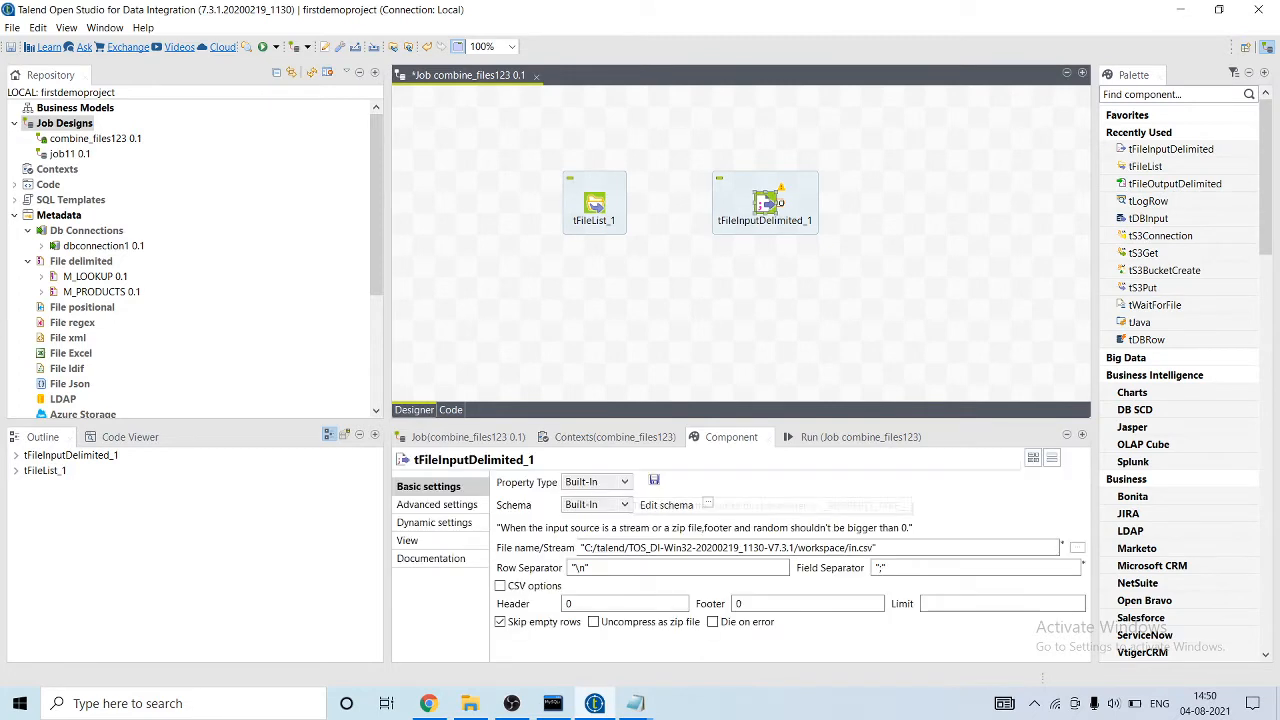
left_click(595, 504)
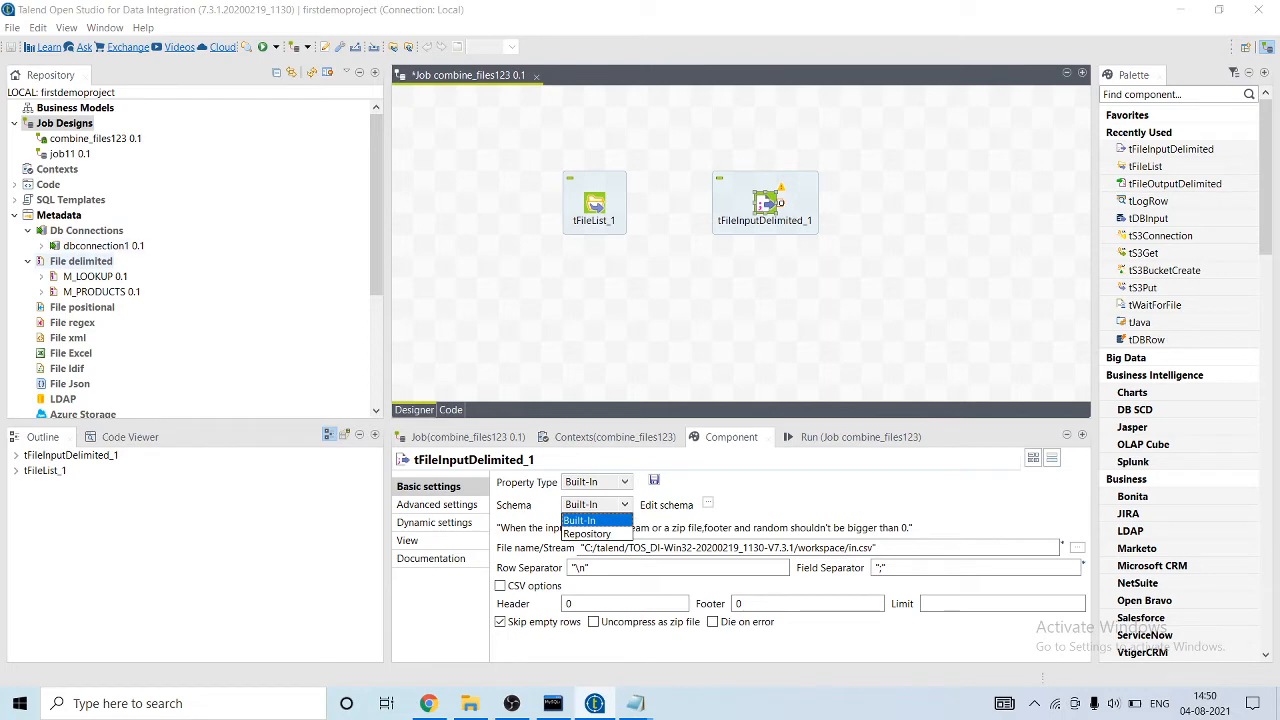
left_click(60, 262)
right_click(60, 262)
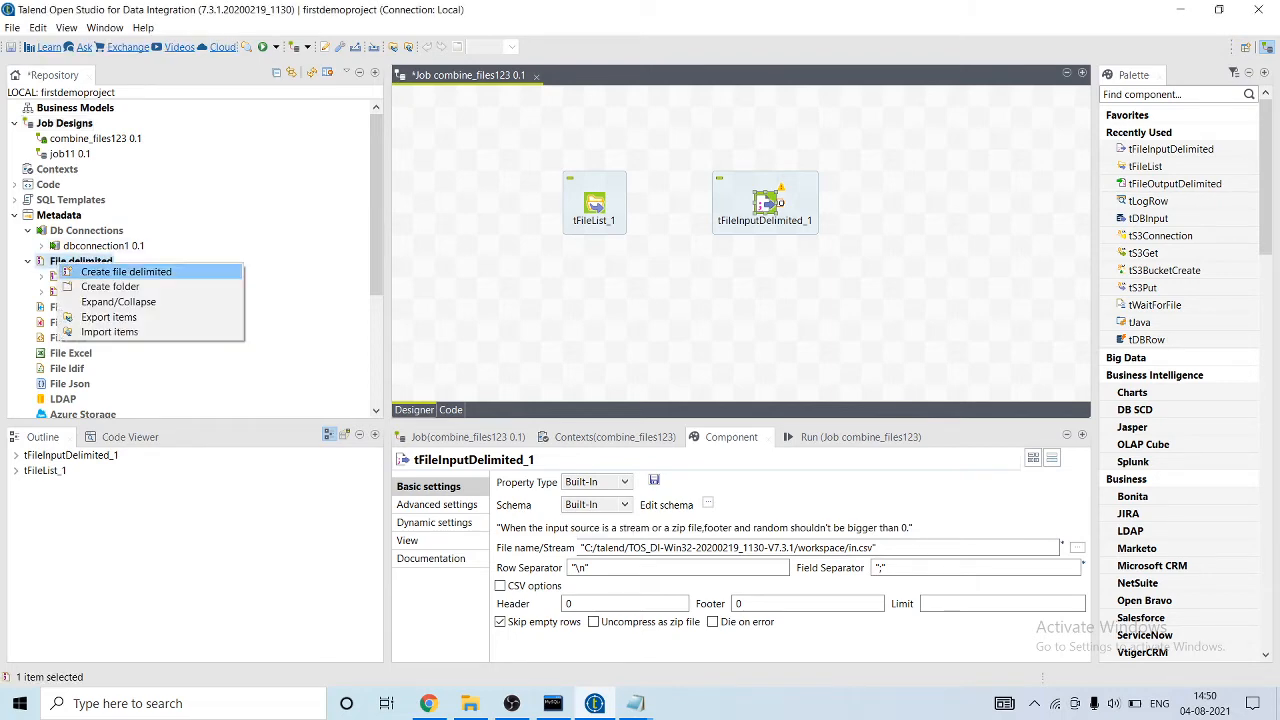
left_click(126, 272)
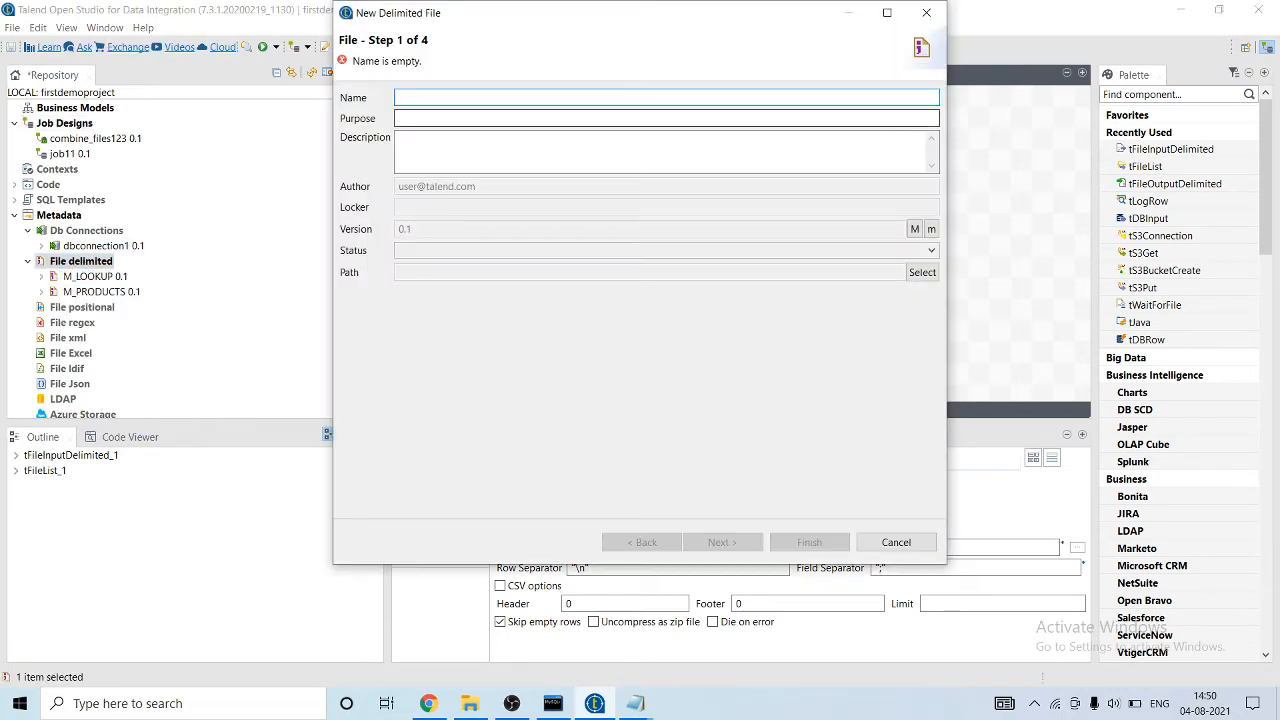
type("file")
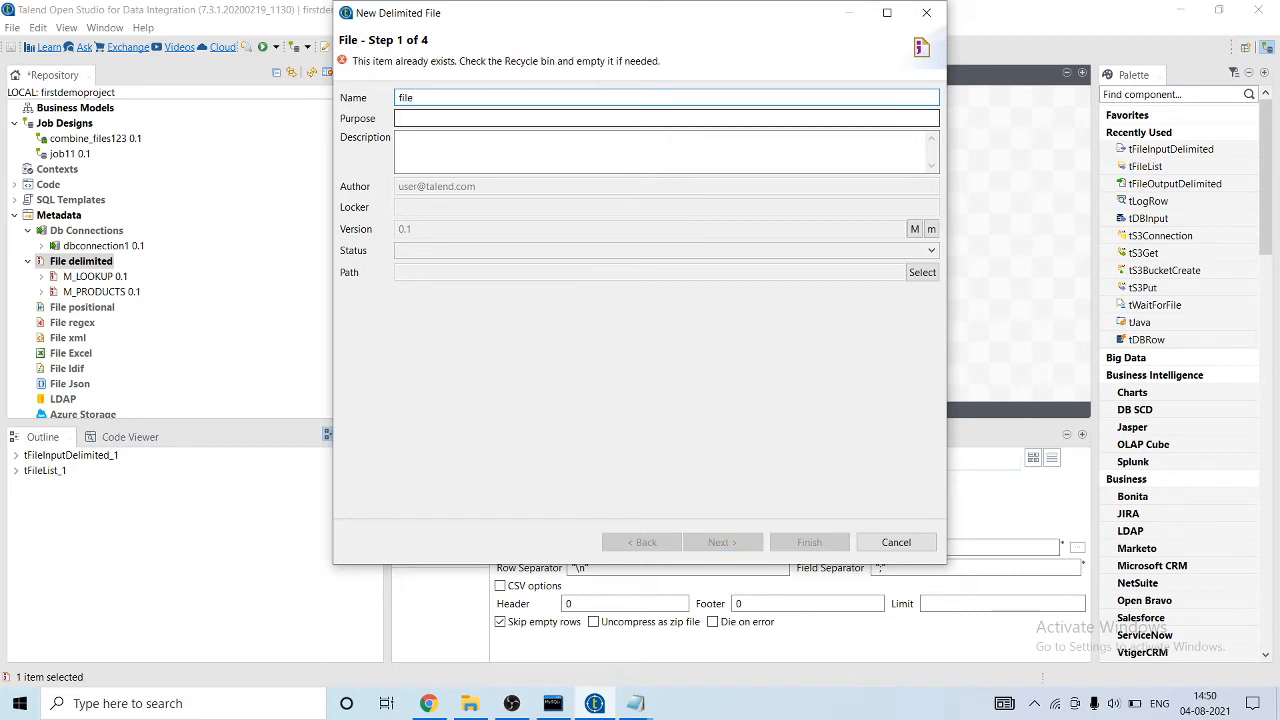
type("_")
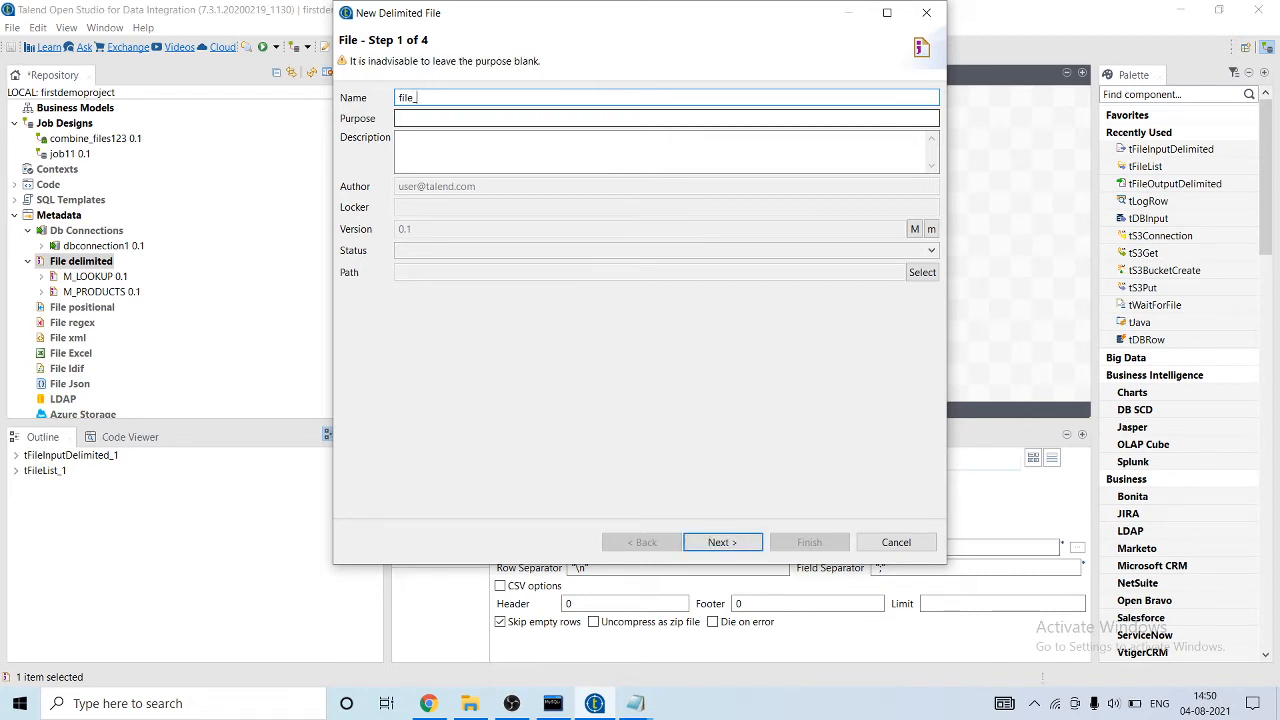
type("merge")
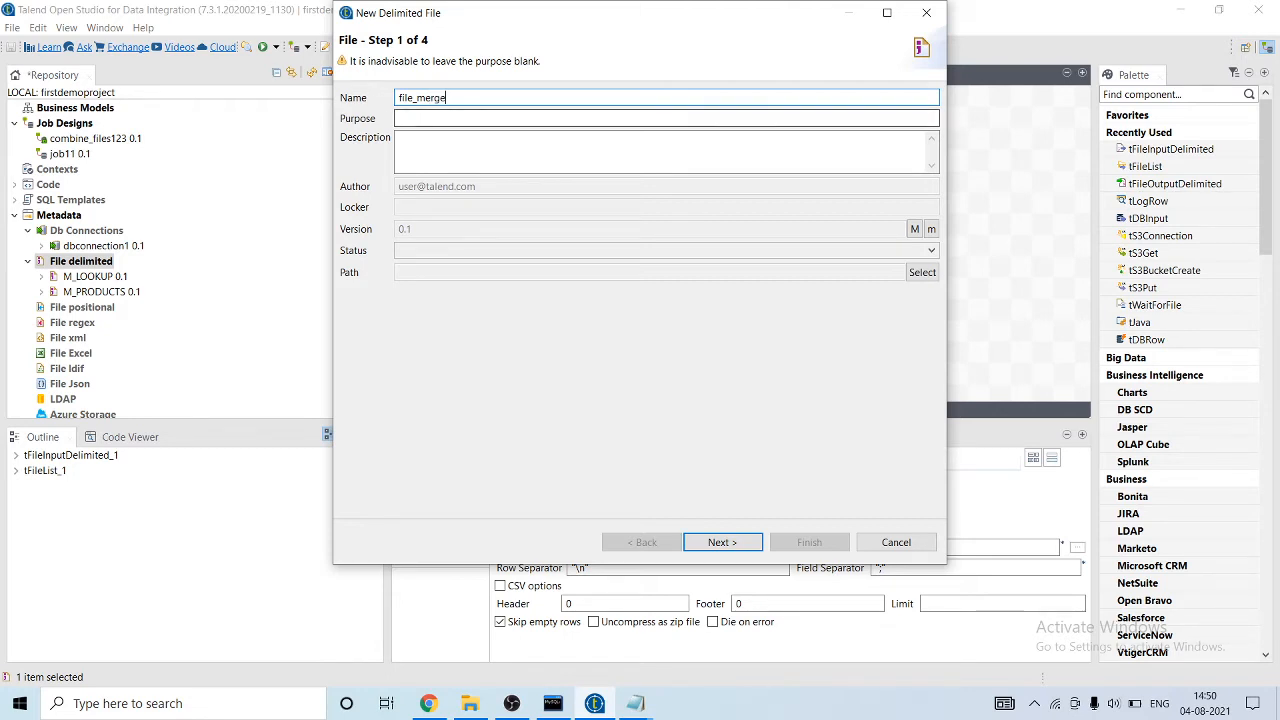
key("Return")
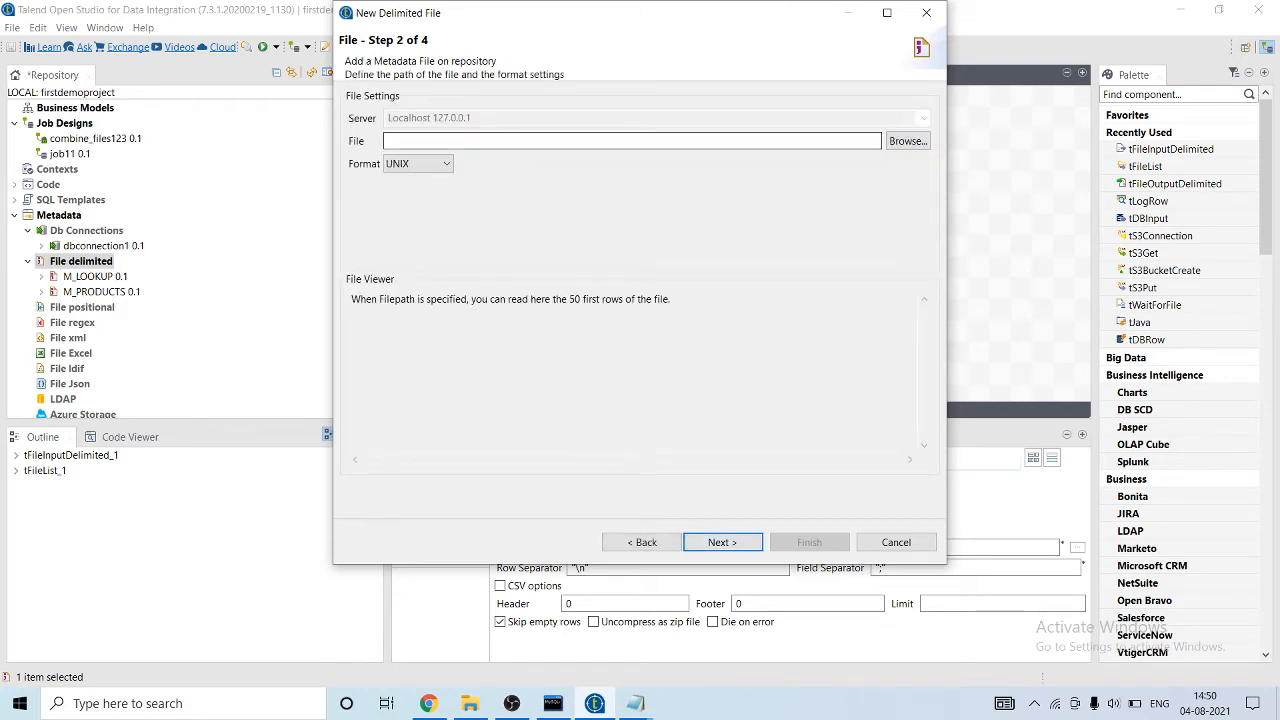
- Use Emp_details_1 - Sheet1.csv from merge_dataset as the metadata's source file, with the UNIX format
left_click(908, 141)
double_click(563, 147)
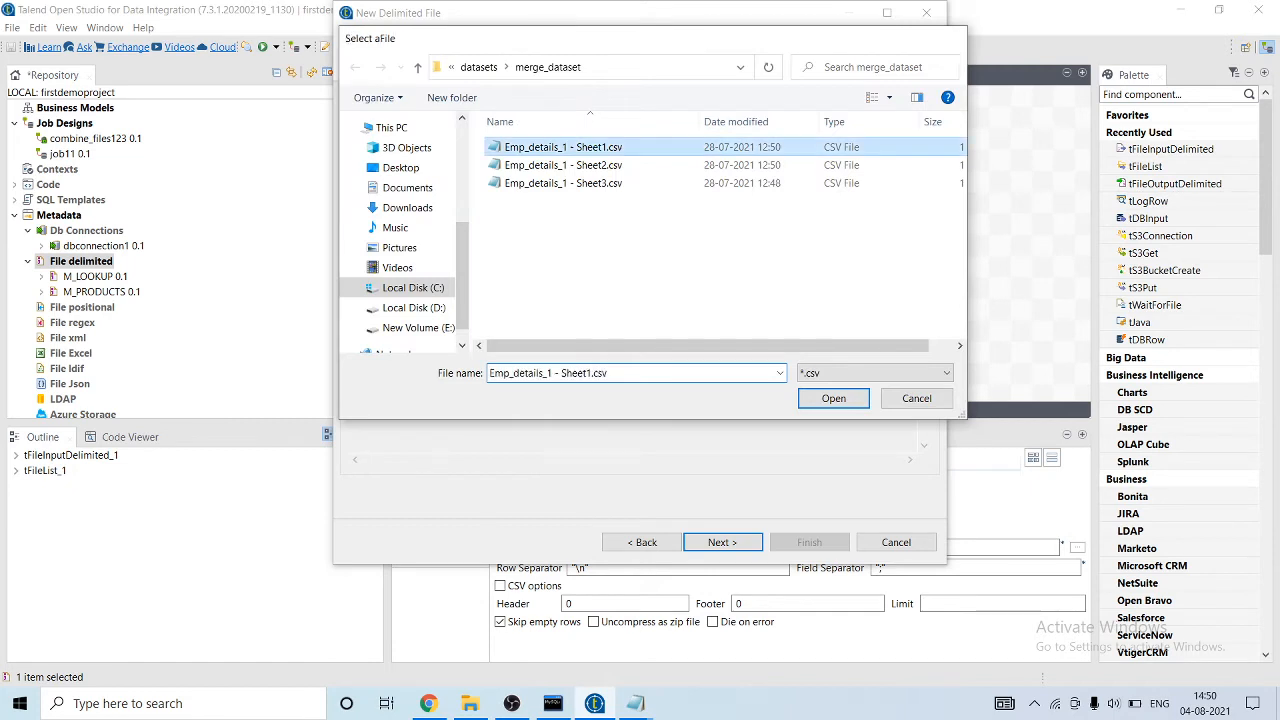
left_click(419, 164)
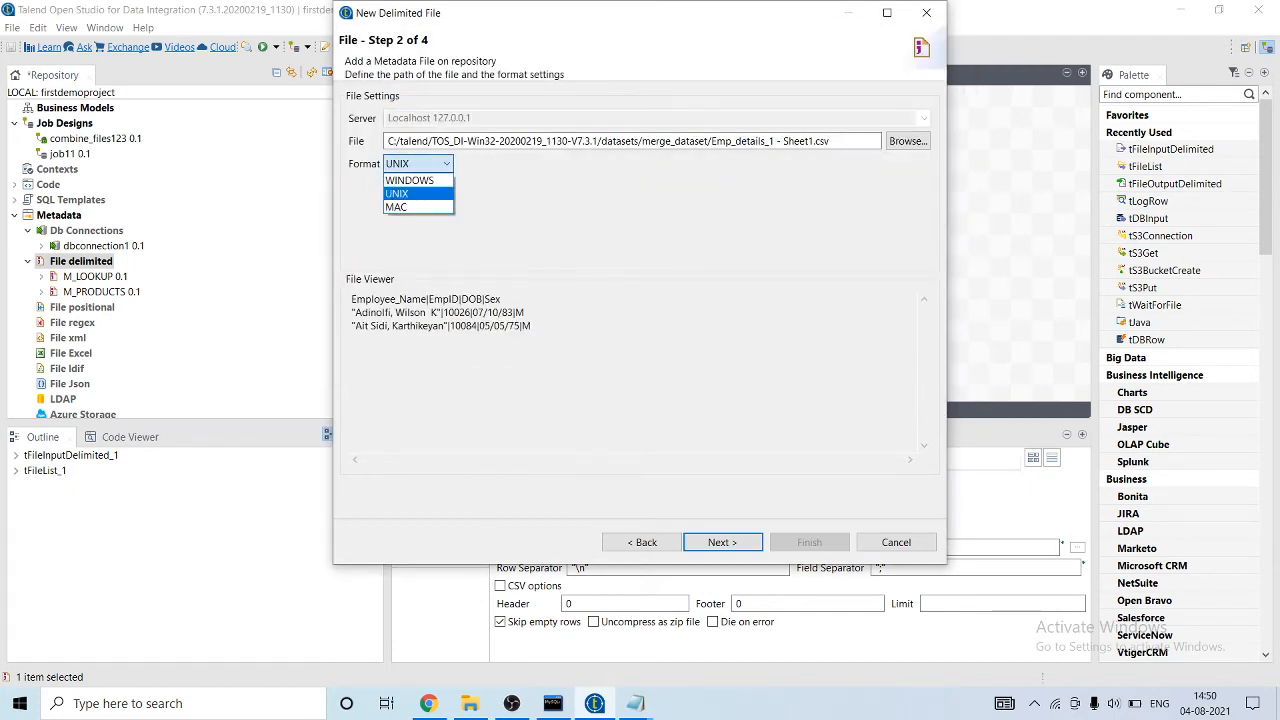
left_click(410, 181)
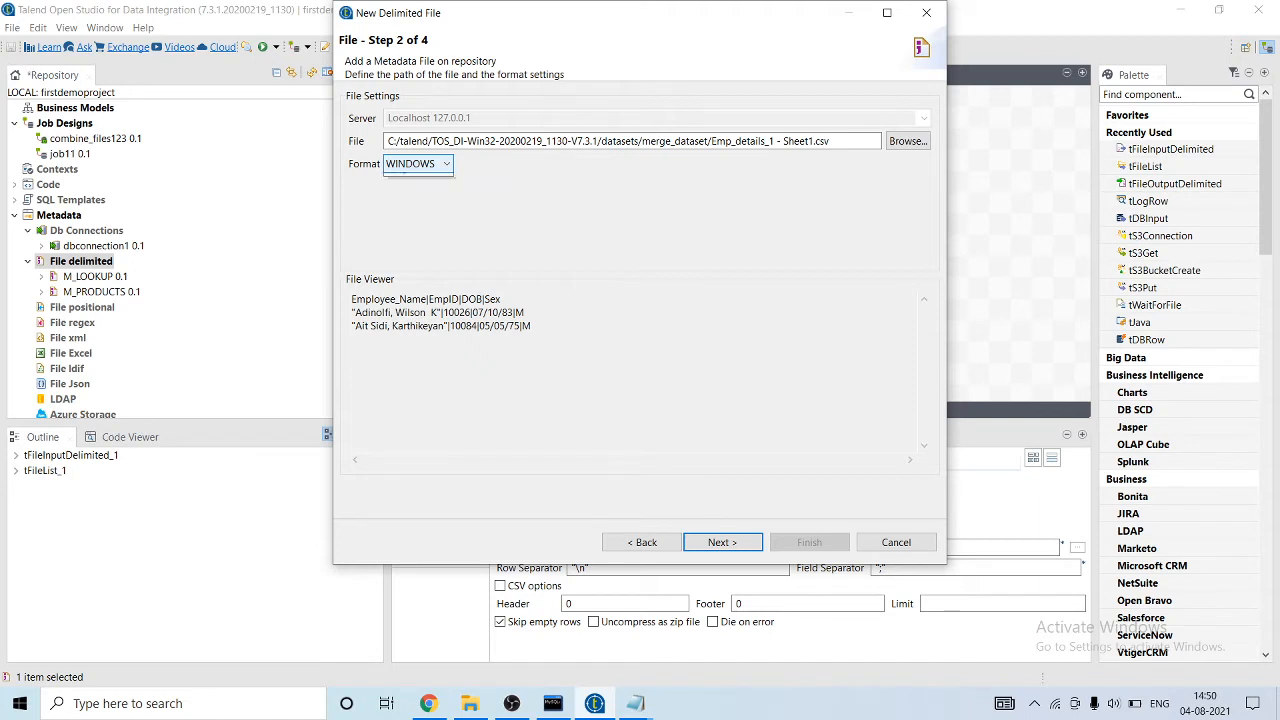
left_click(418, 164)
left_click(398, 194)
left_click(722, 542)
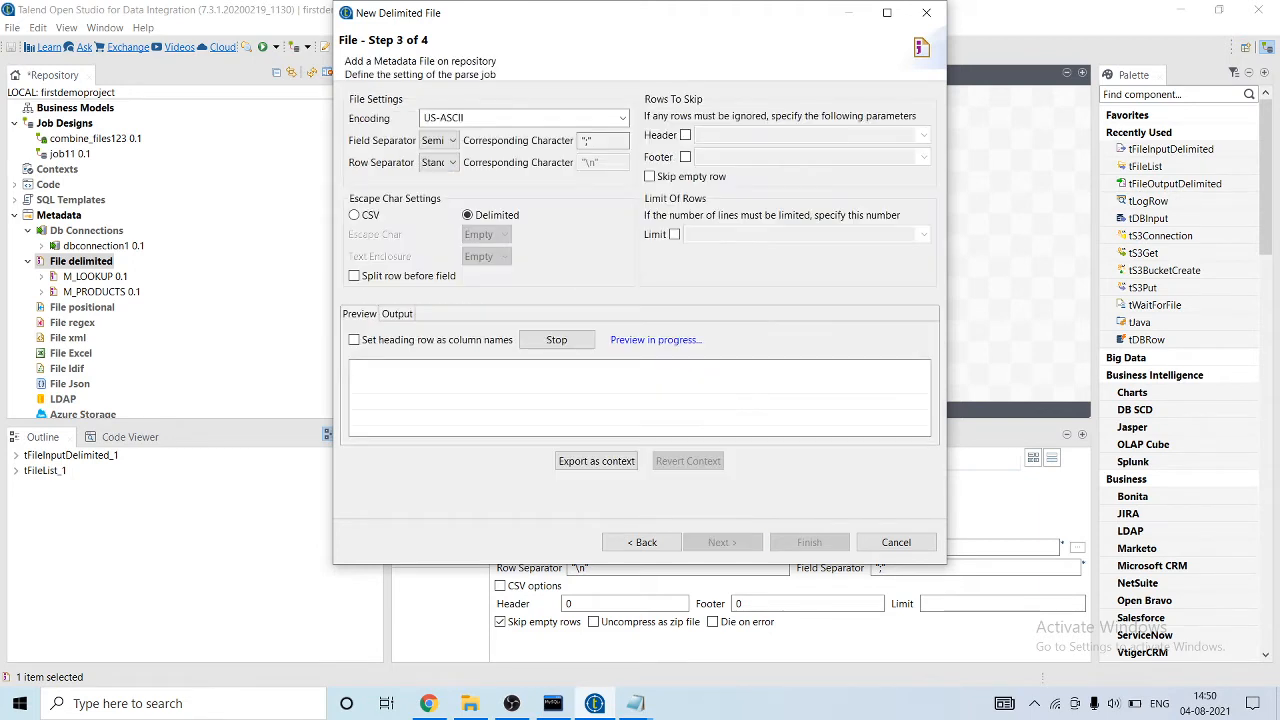
- Try the double-quote option (Alt 65, #A4) as the field separator
left_click(440, 140)
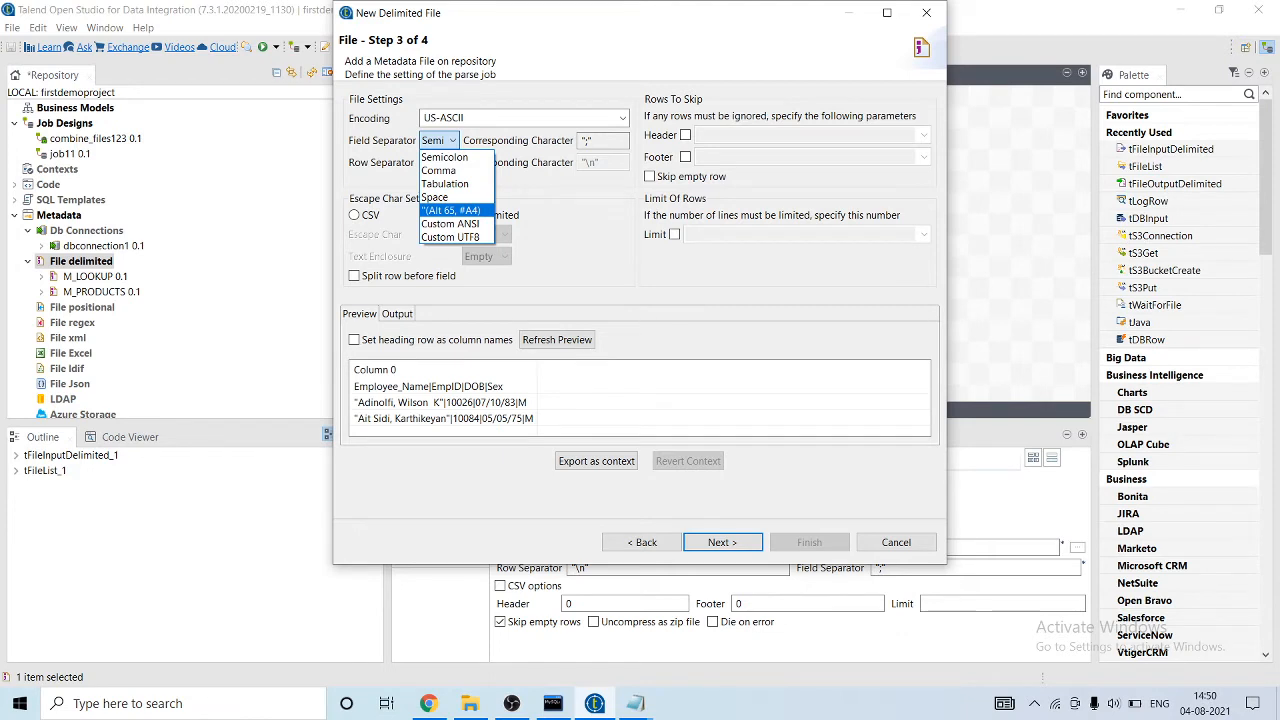
left_click(440, 140)
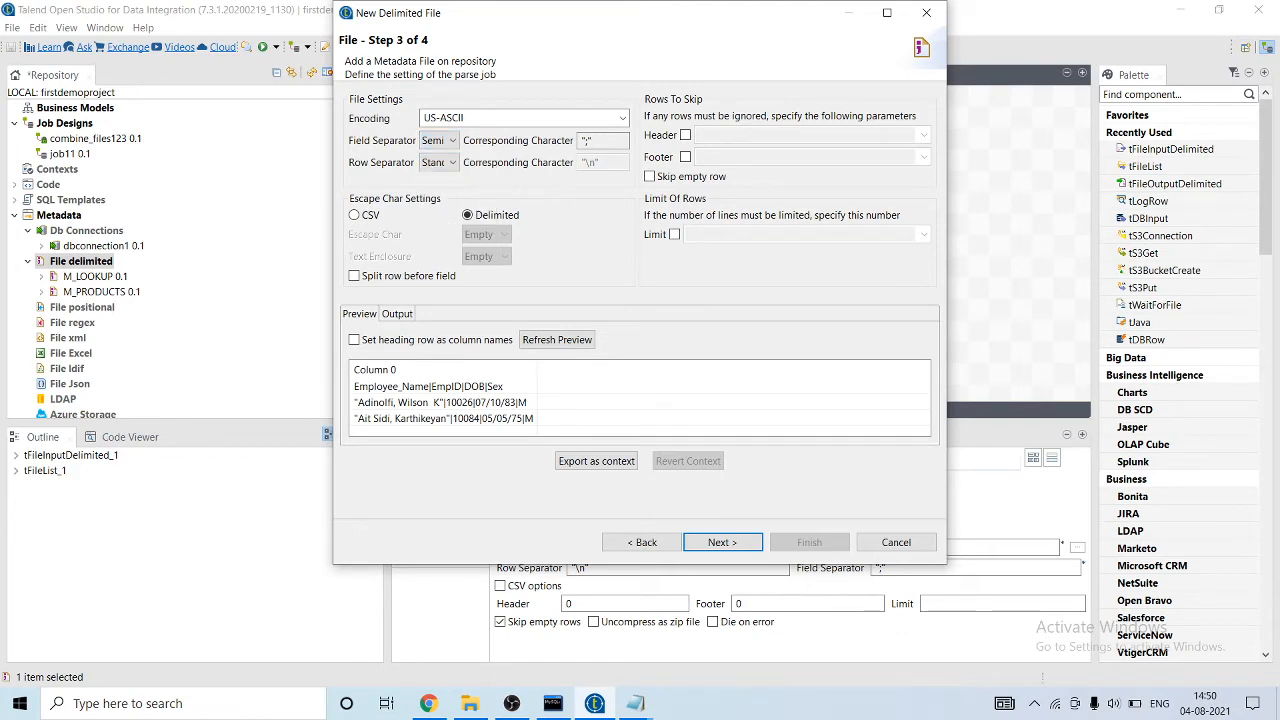
left_click(442, 141)
key("Down")
key("Down")
key("Down")
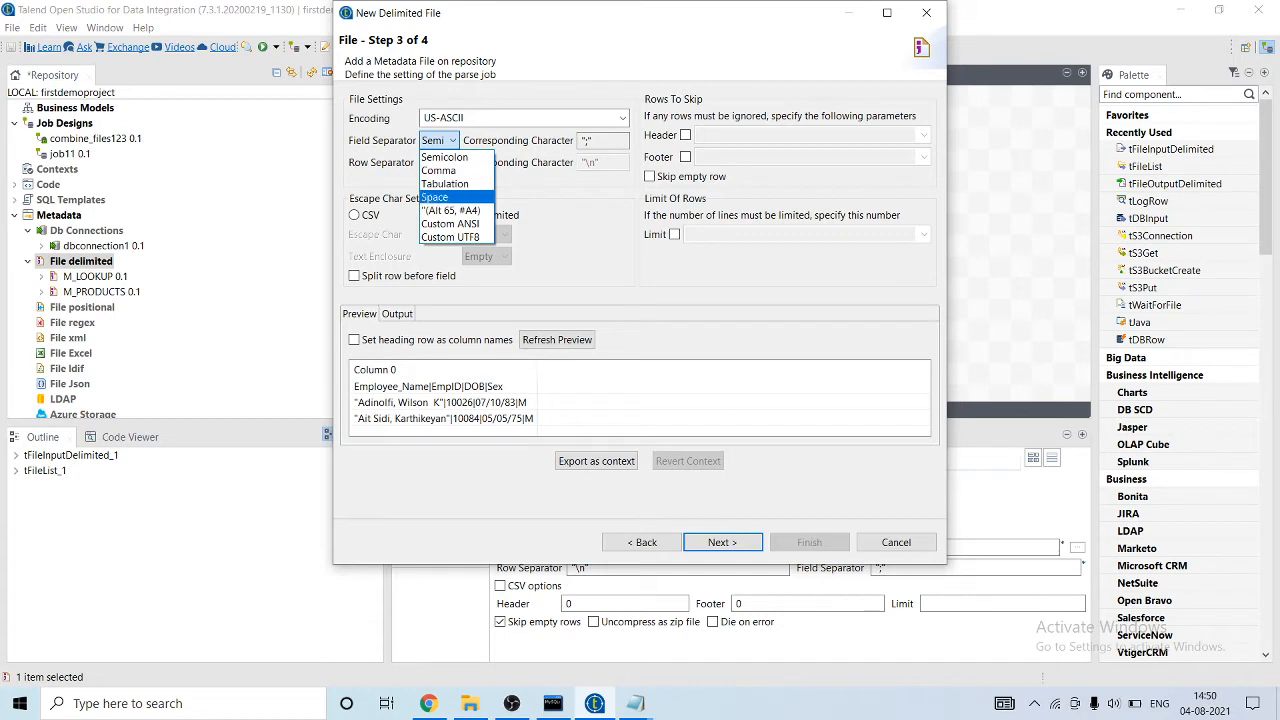
key("Return")
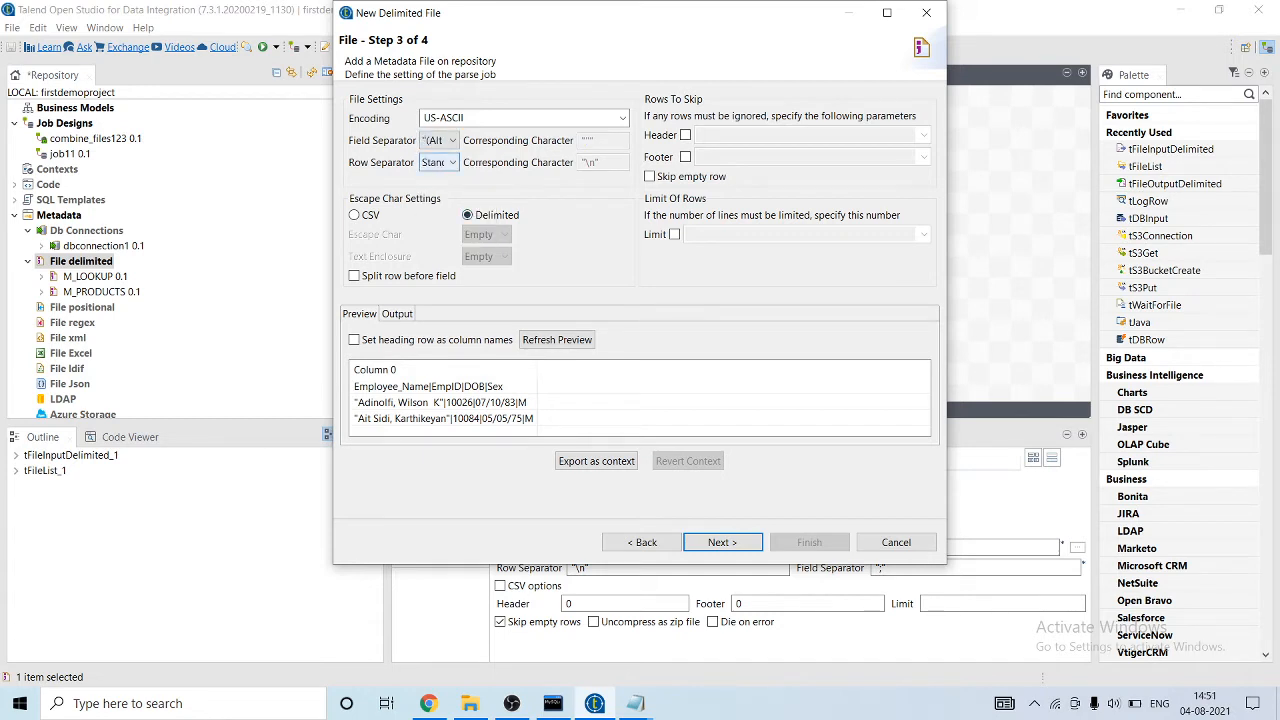
- Set the field separator to Custom ANSI "|" and compare it with the delimiter in Emp_details_1 - Sheet1.csv in Notepad
left_click(440, 140)
key("Down")
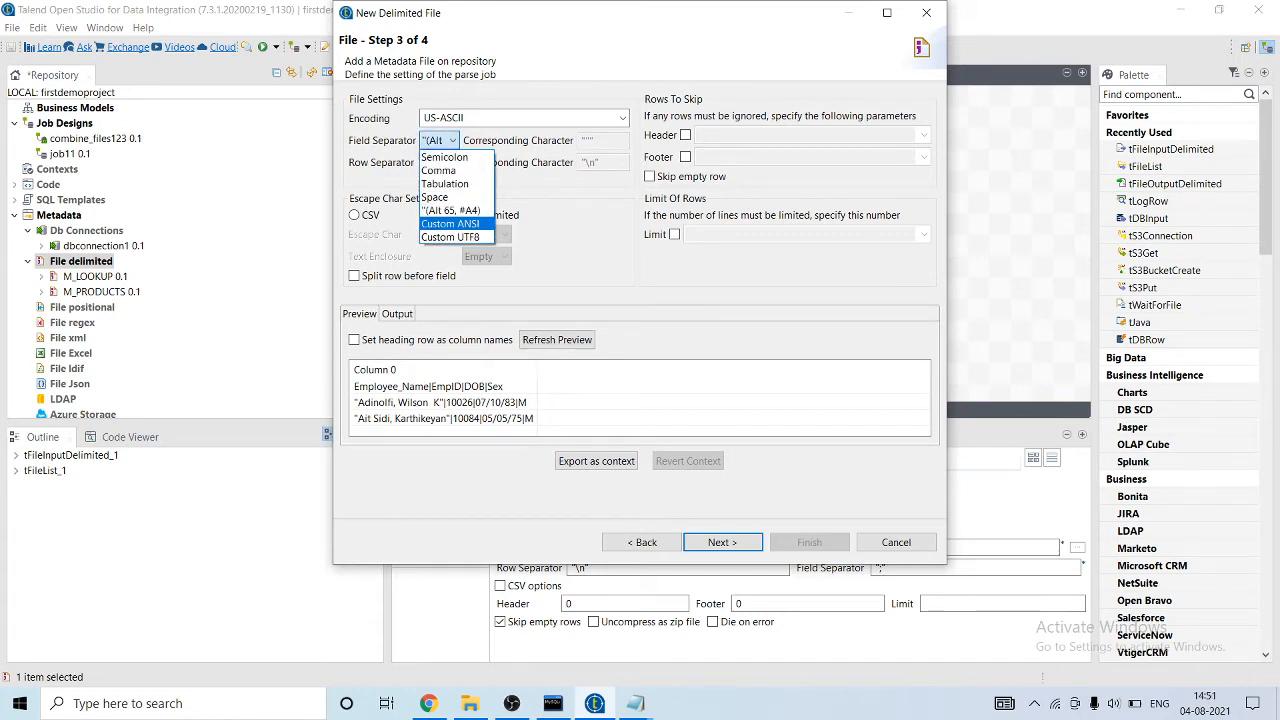
key("Return")
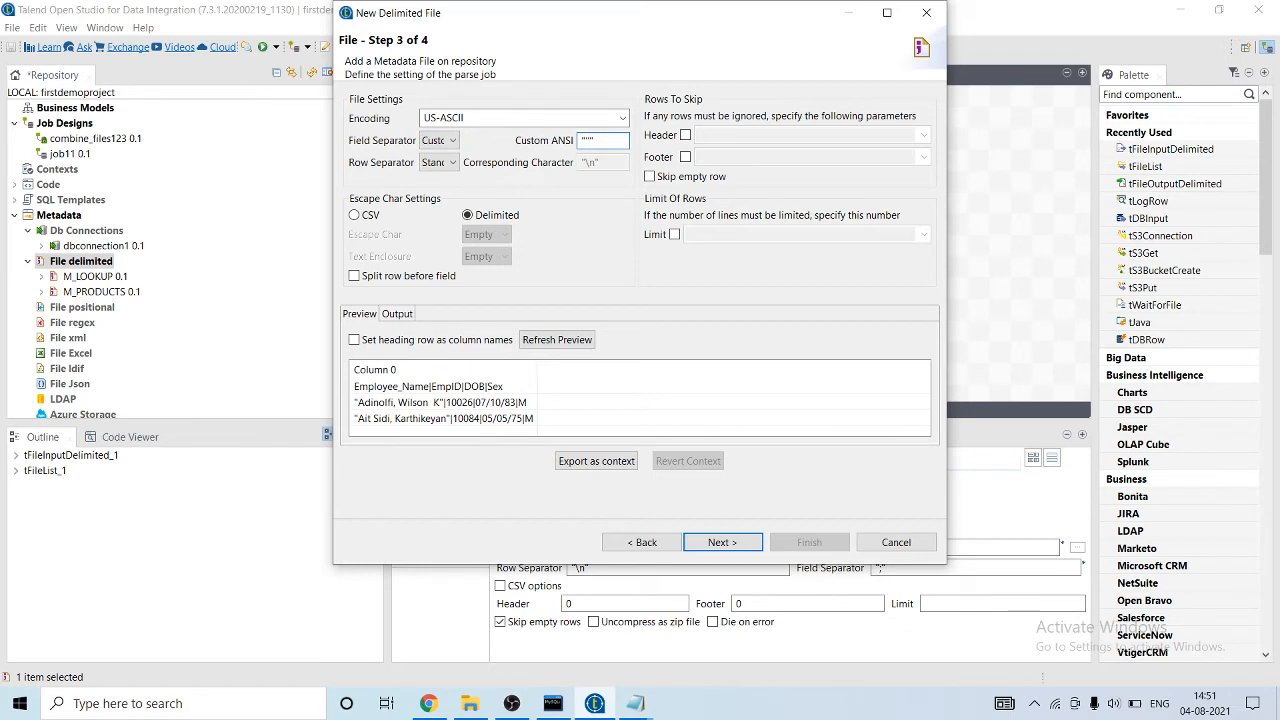
key("BackSpace")
key("BackSpace")
key("BackSpace")
type("\"\"")
key("Left")
type("|")
left_click(636, 703)
left_click(575, 632)
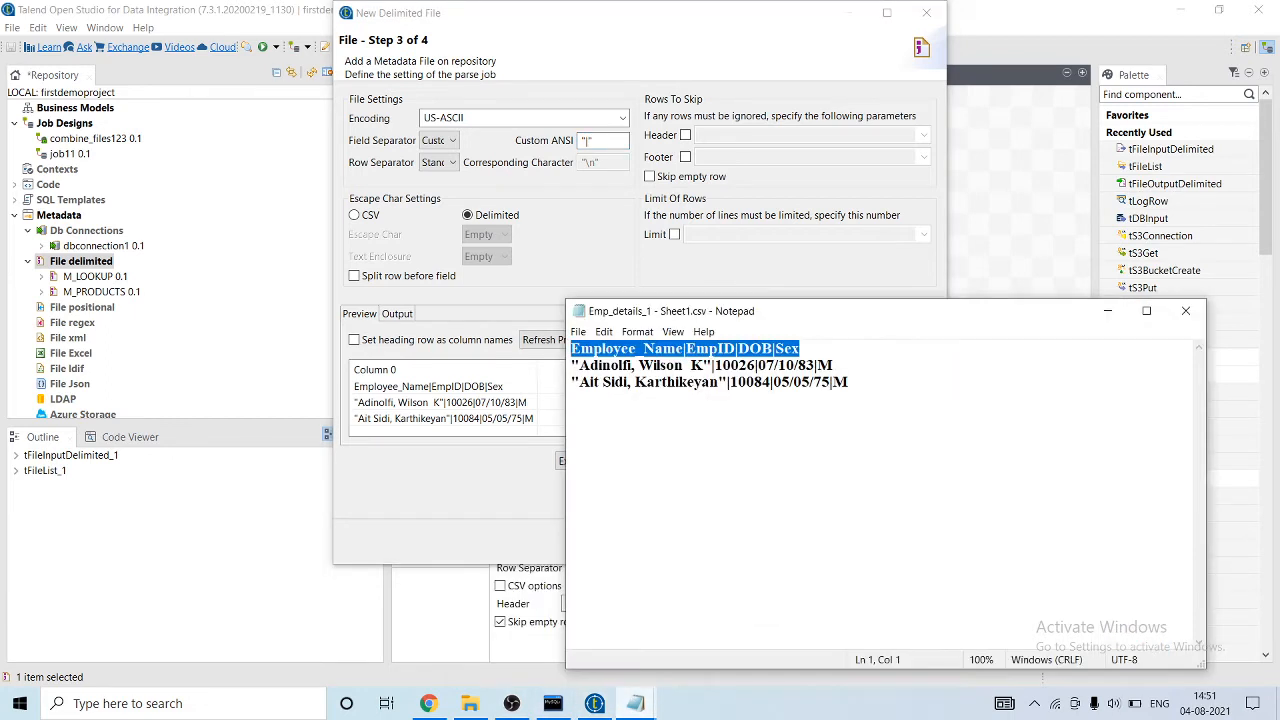
left_click_drag(712, 366, 716, 366)
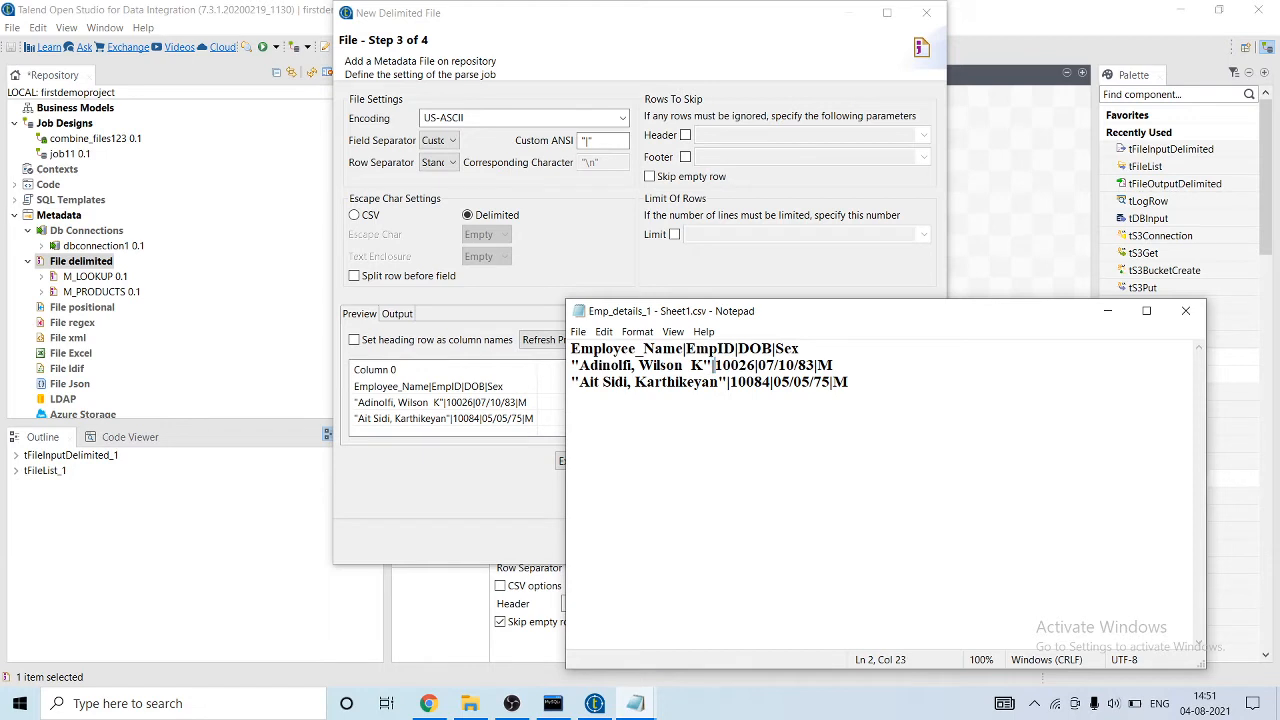
key("alt+Tab")
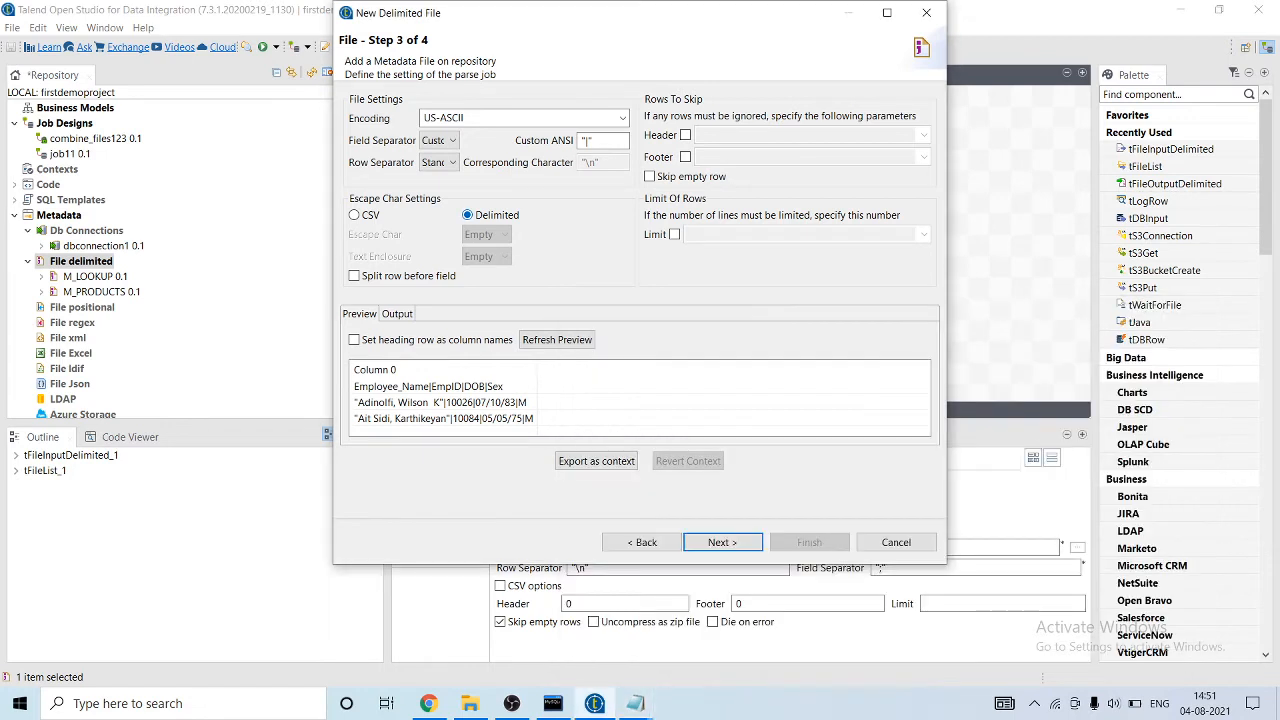
- Use the heading row as column names with 1 header row skipped, and finish the file_merge metadata
left_click(354, 340)
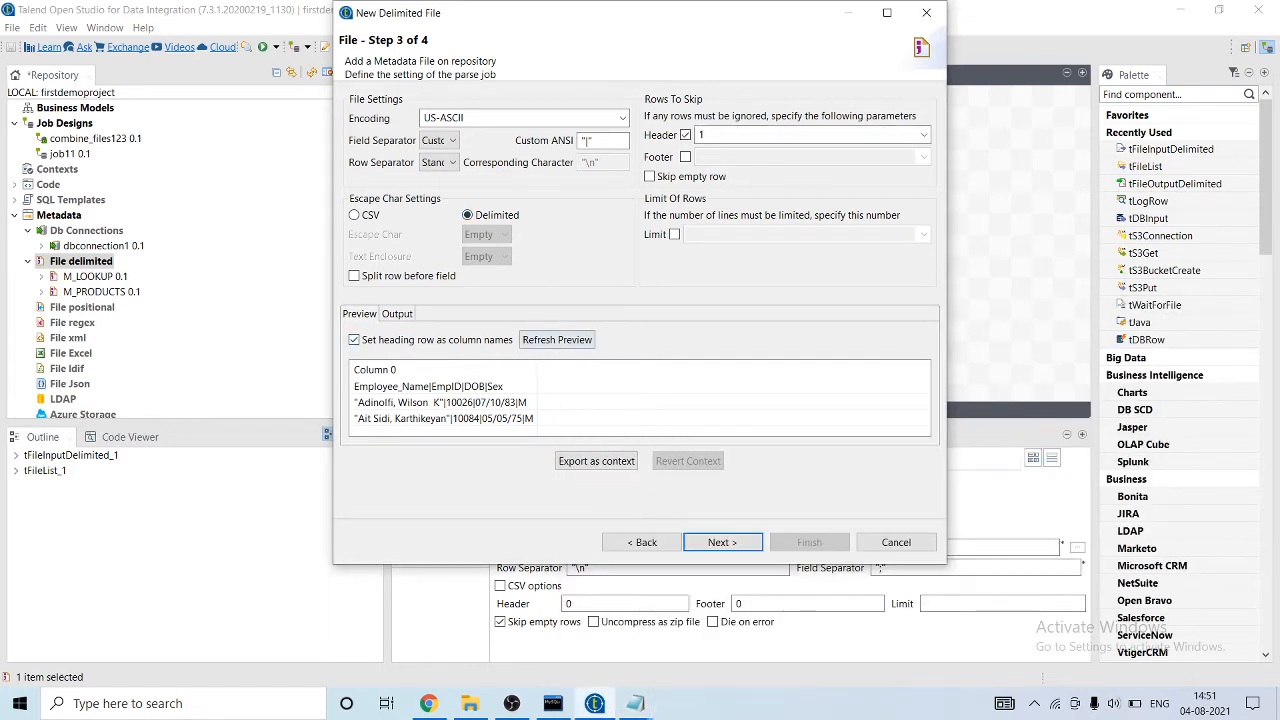
left_click(557, 340)
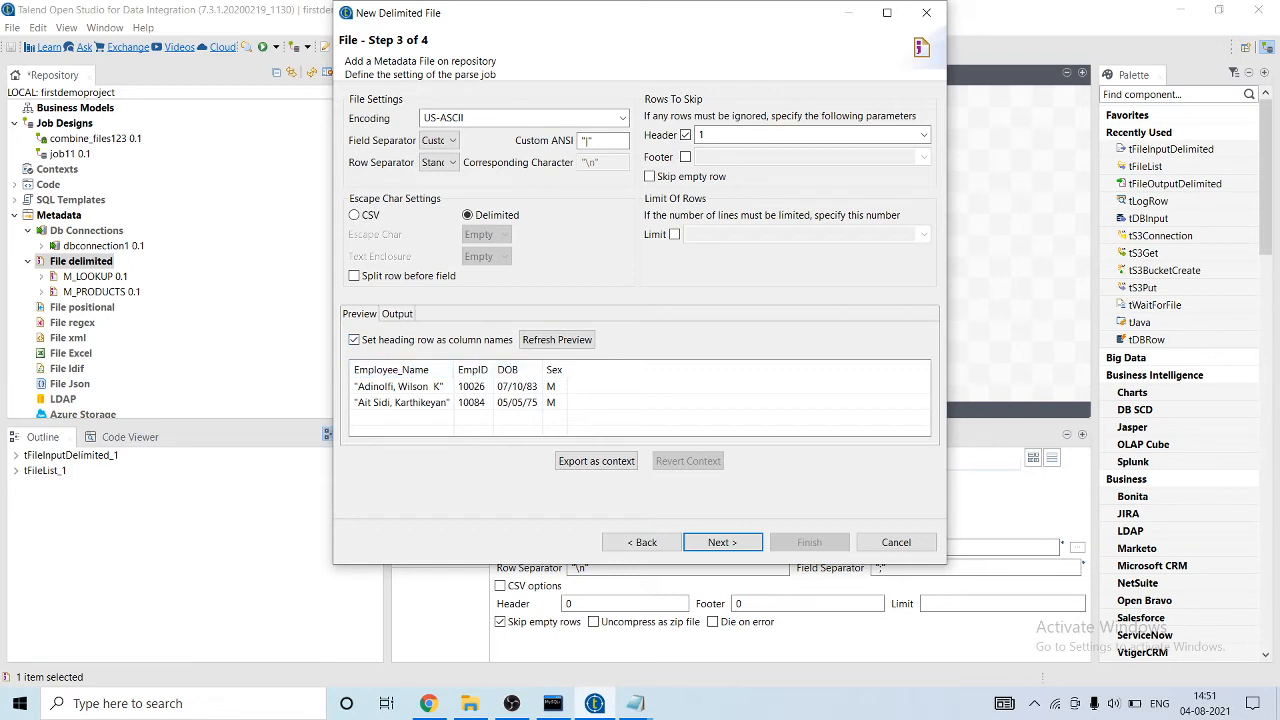
double_click(701, 134)
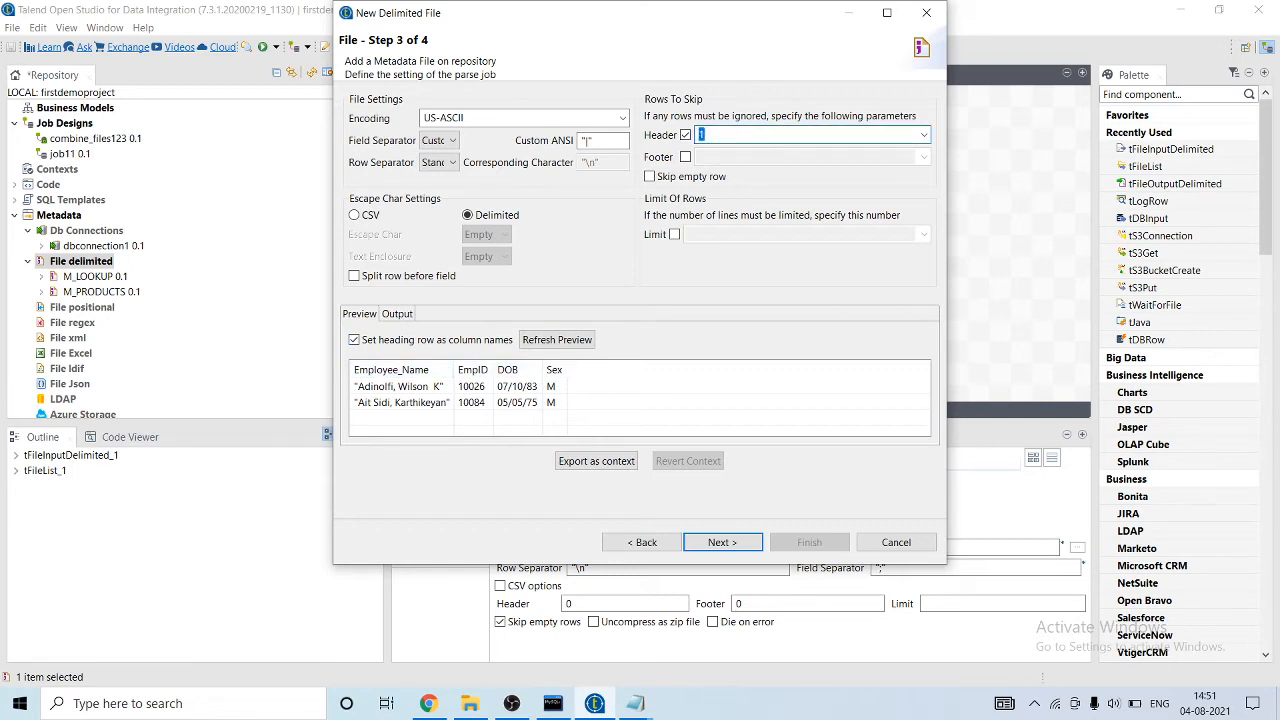
type("2")
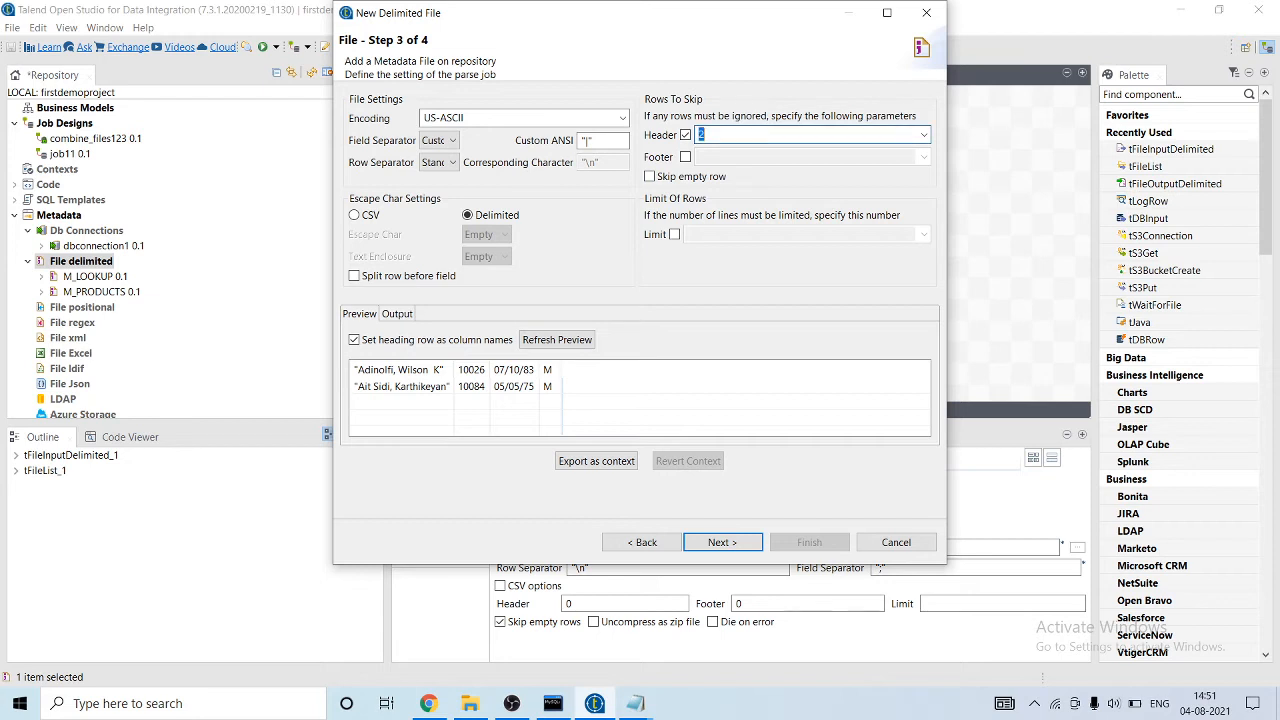
type("1")
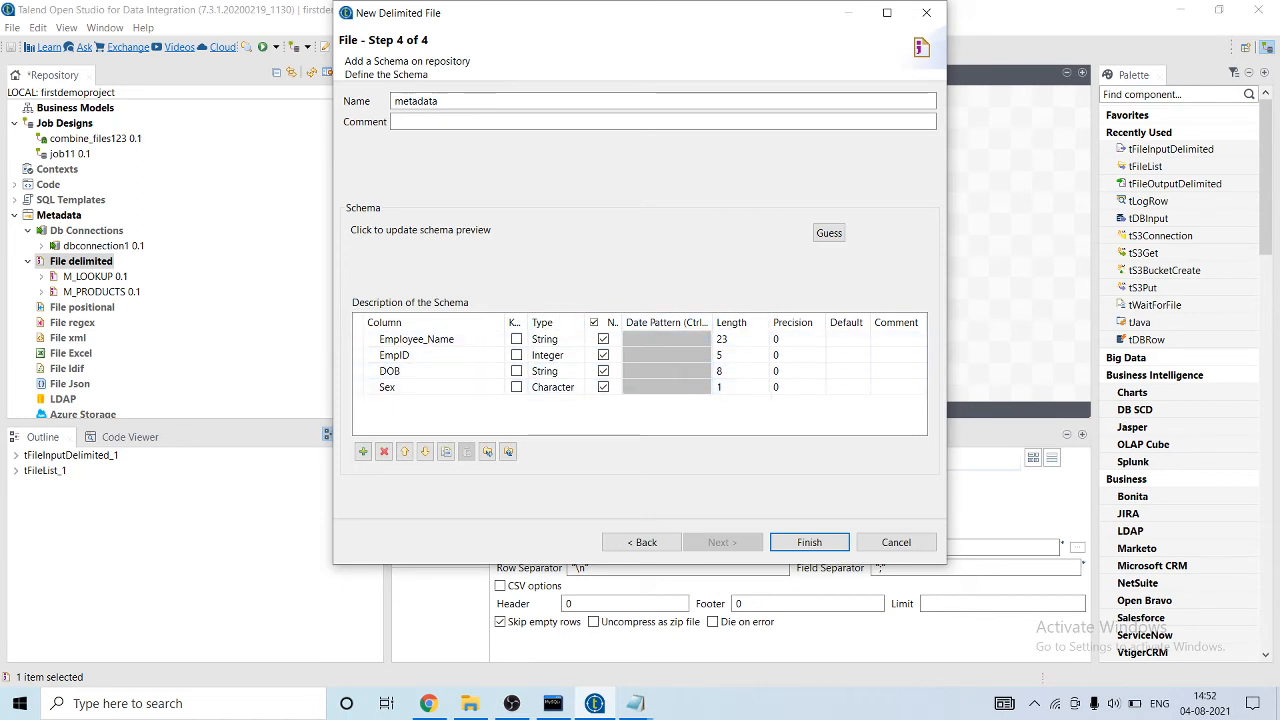
left_click(809, 542)
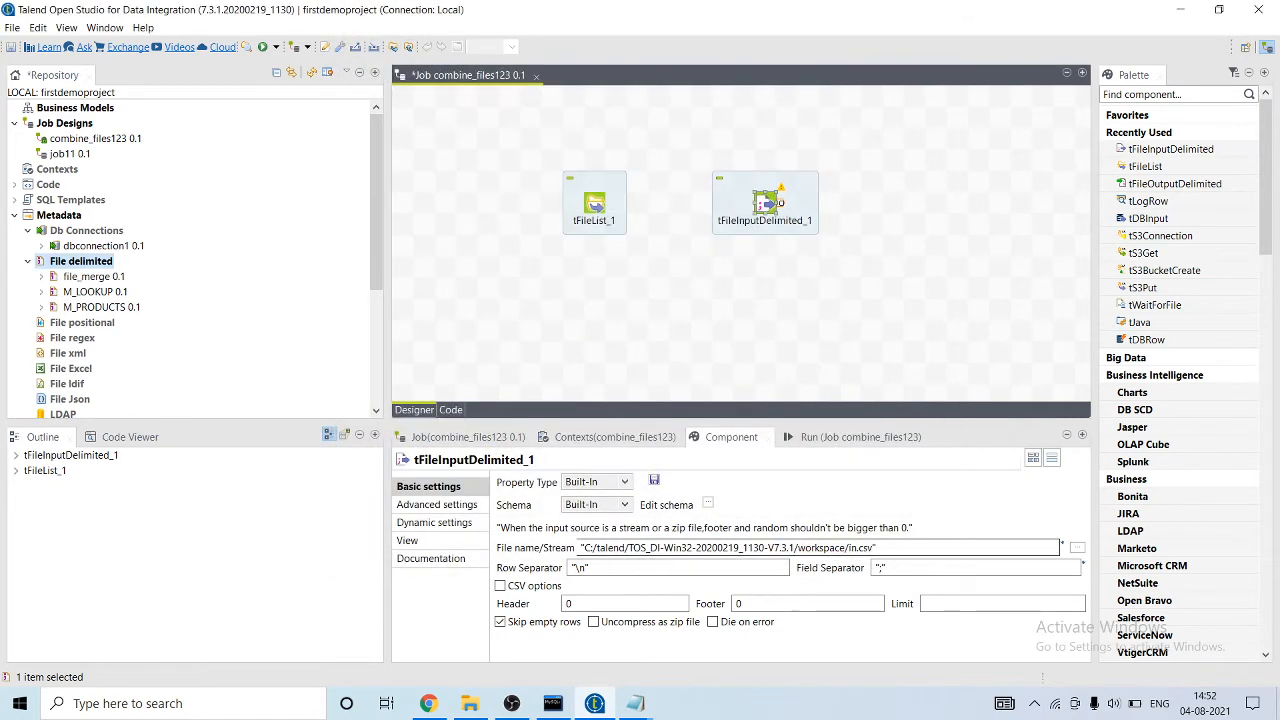
- Assign the repository schema file_merge - metadata to tFileInputDelimited_1 and review its columns
left_click(596, 504)
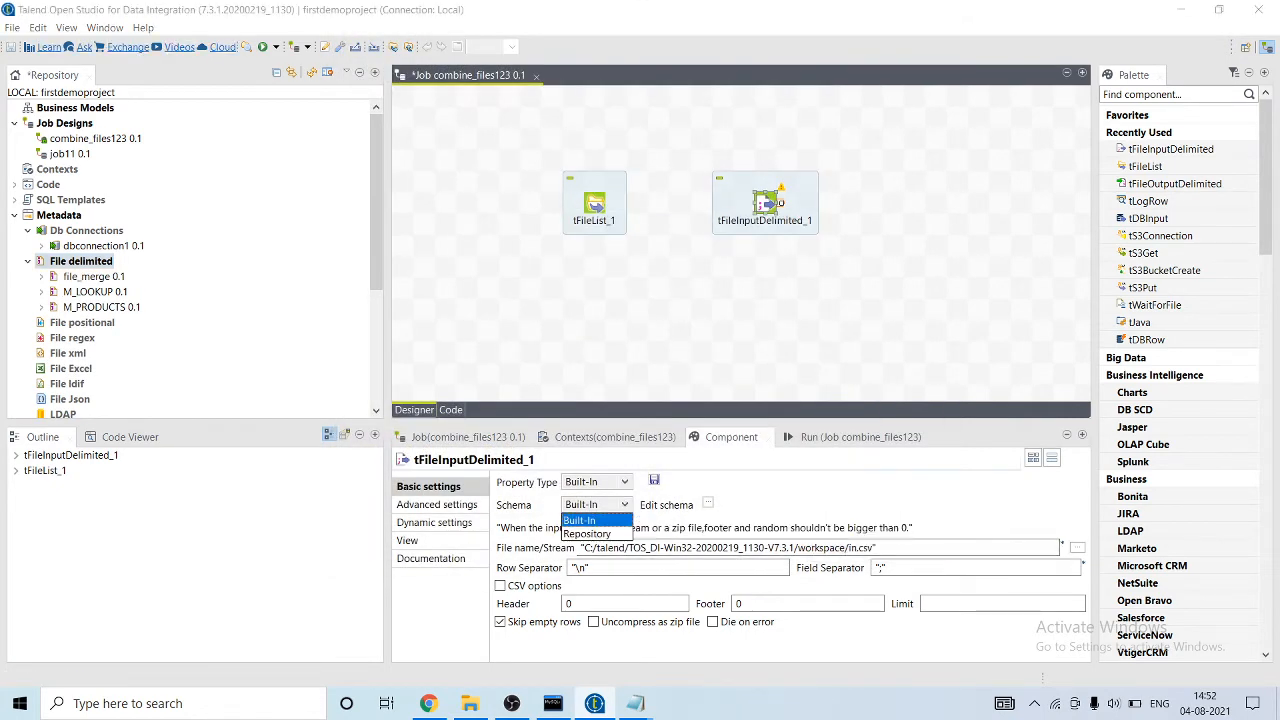
left_click(590, 530)
left_click(810, 504)
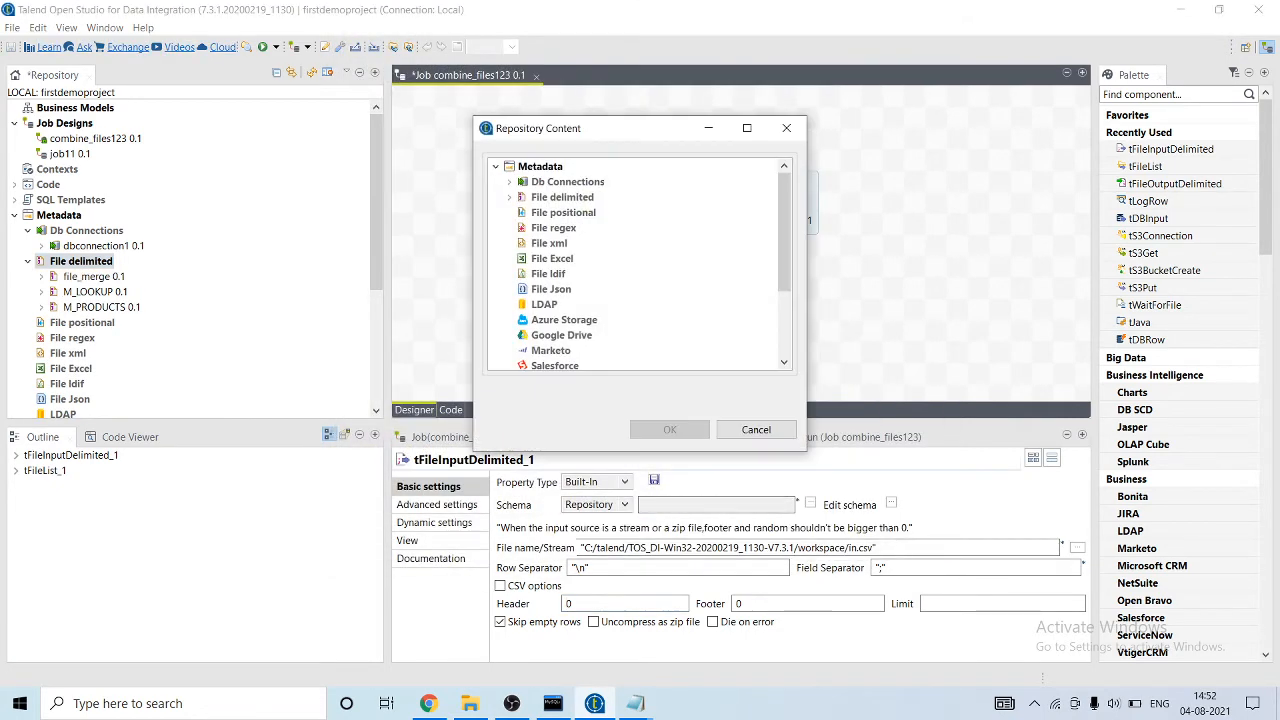
left_click(509, 197)
left_click(575, 212)
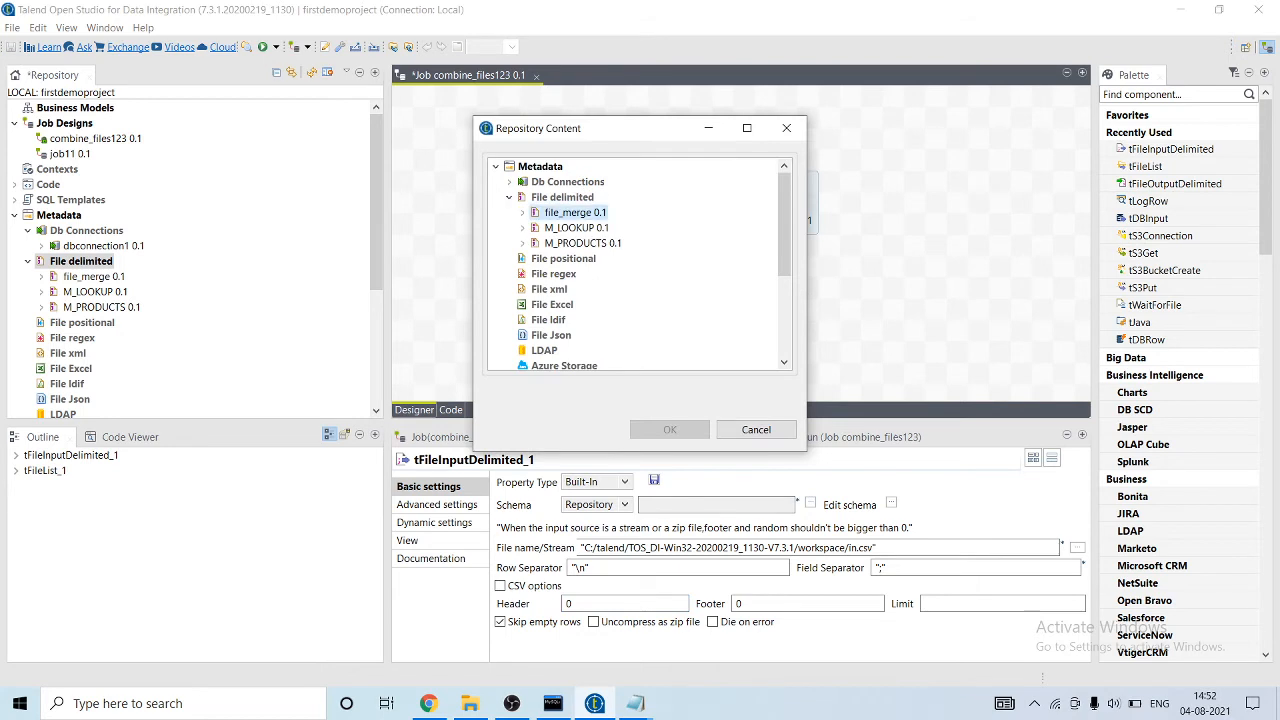
left_click(536, 212)
left_click(579, 228)
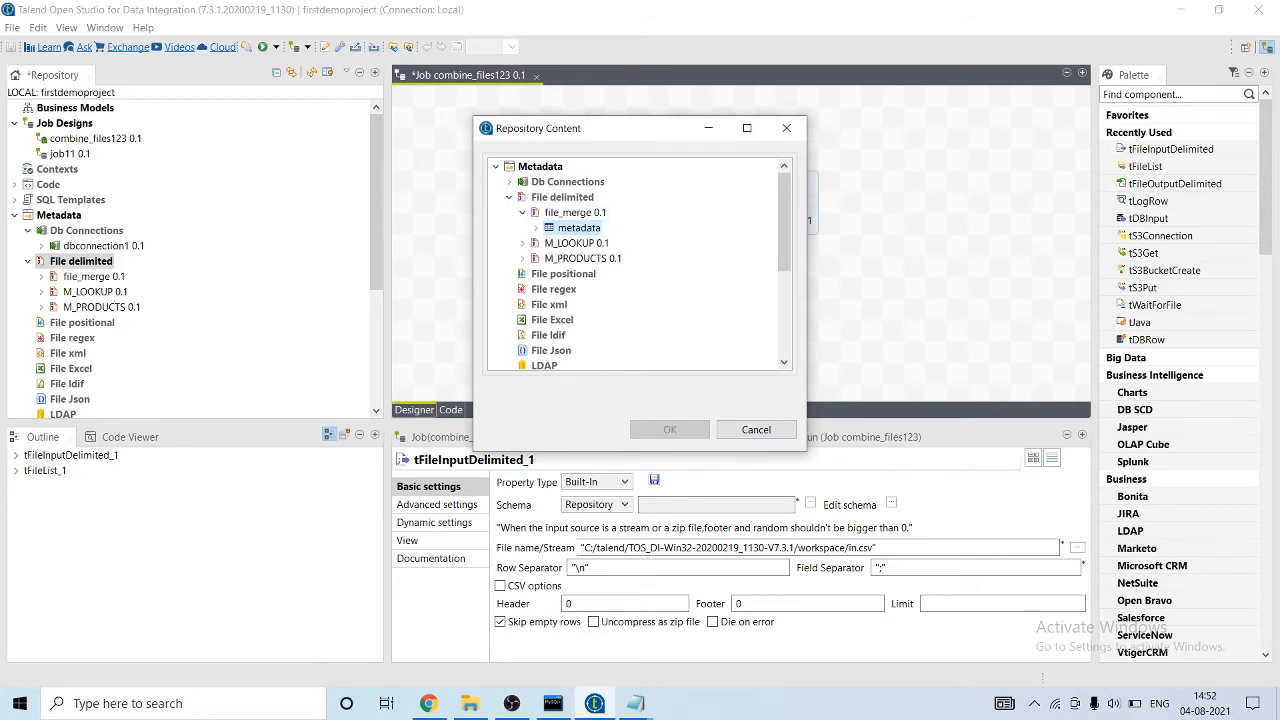
left_click(669, 429)
left_click(891, 503)
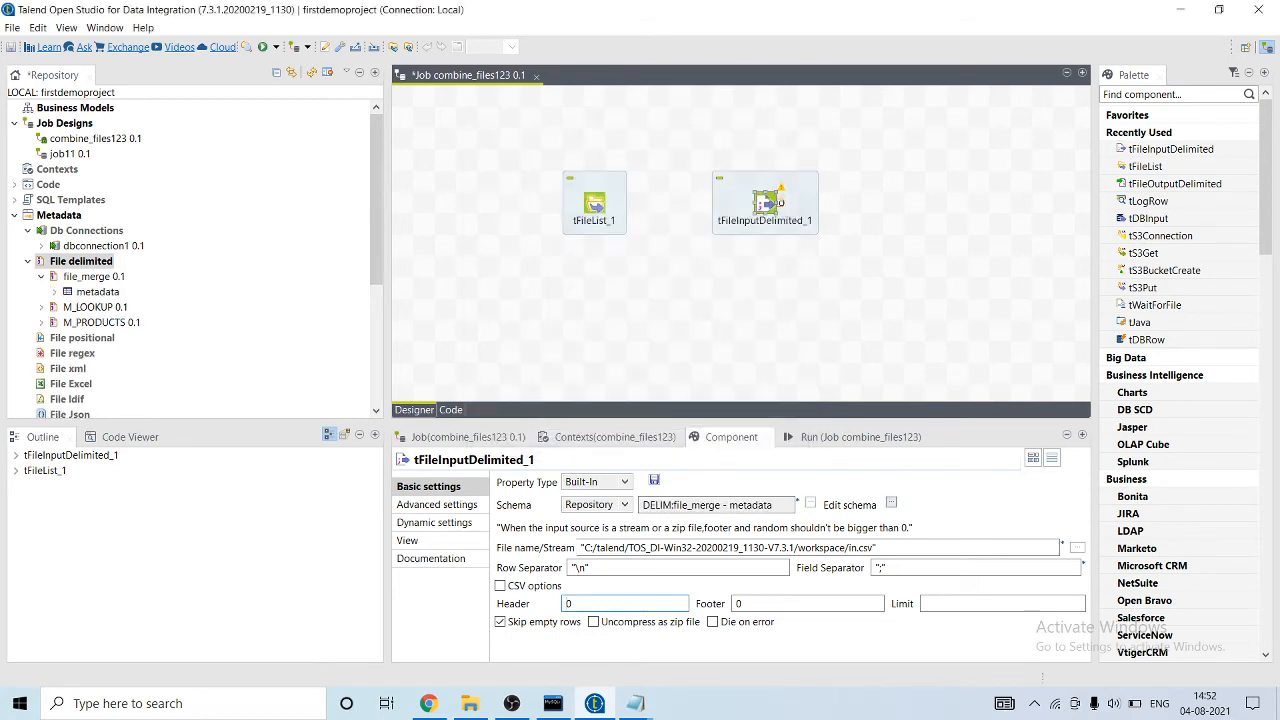
key("Return")
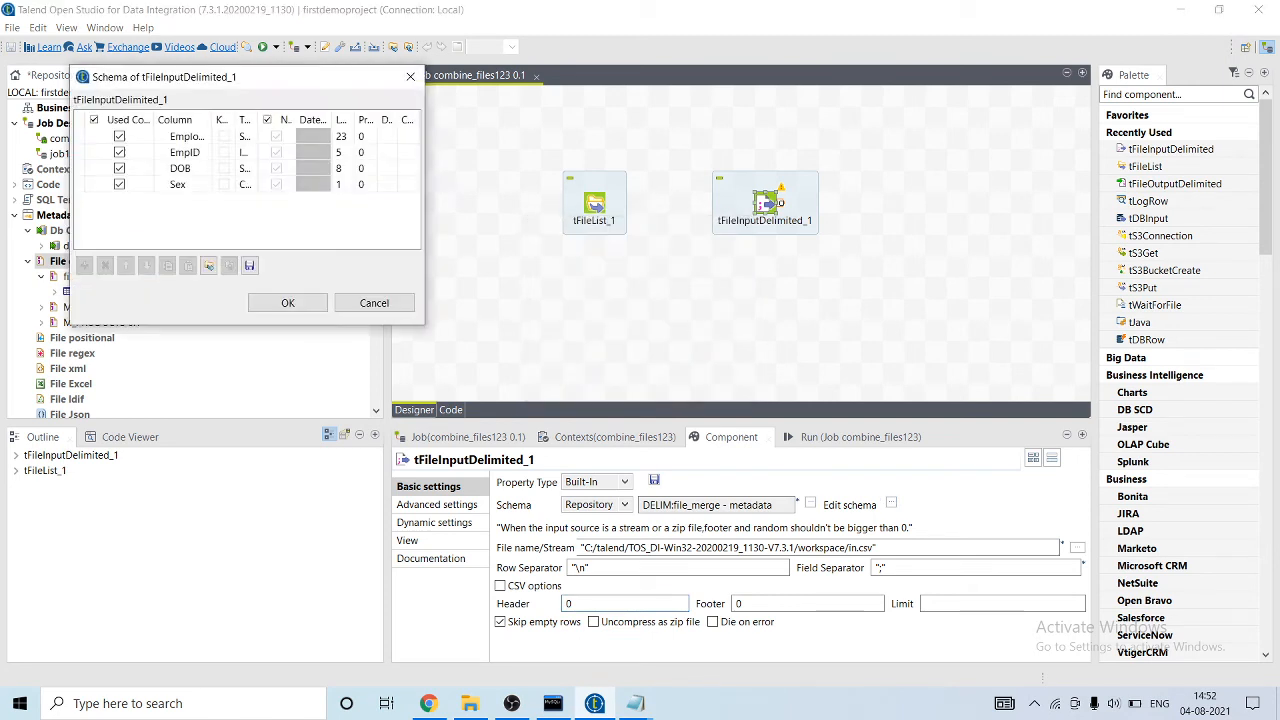
key("Return")
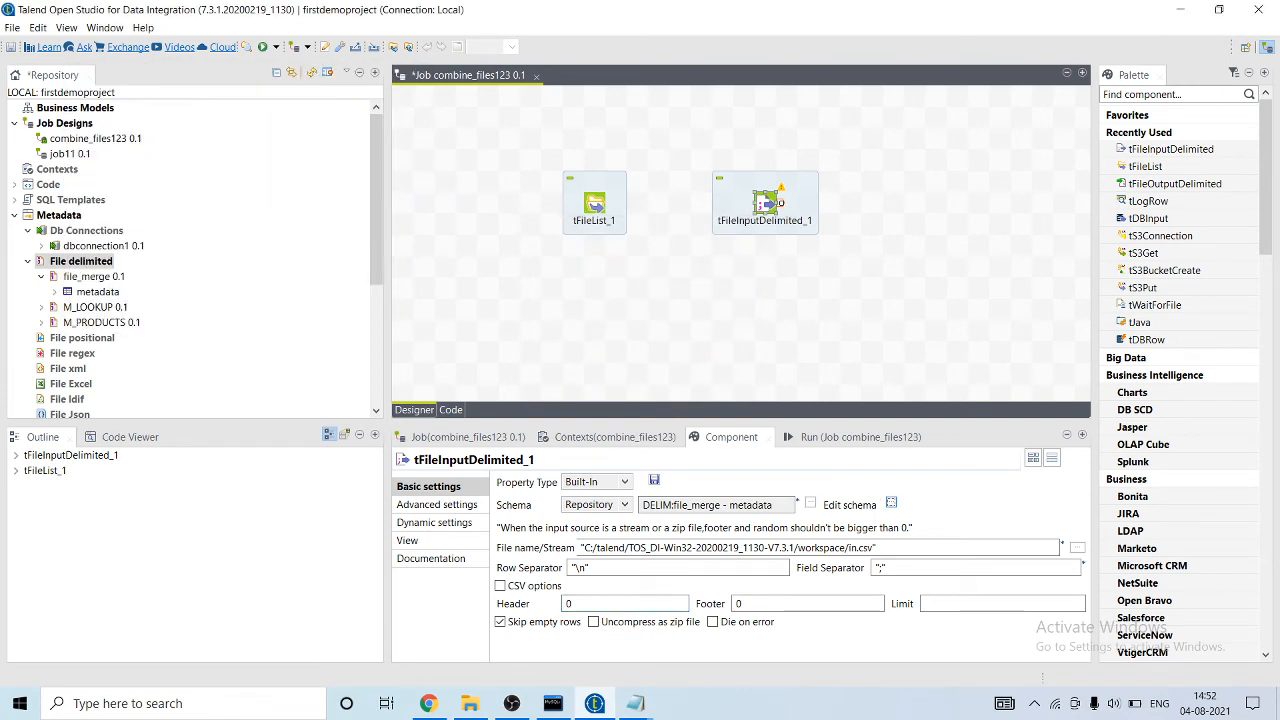
- Replace the file name of tFileInputDelimited_1 with tFileList_1's Current File Name with path variable (CURRENT_FILEPATH)
left_click_drag(877, 547, 580, 547)
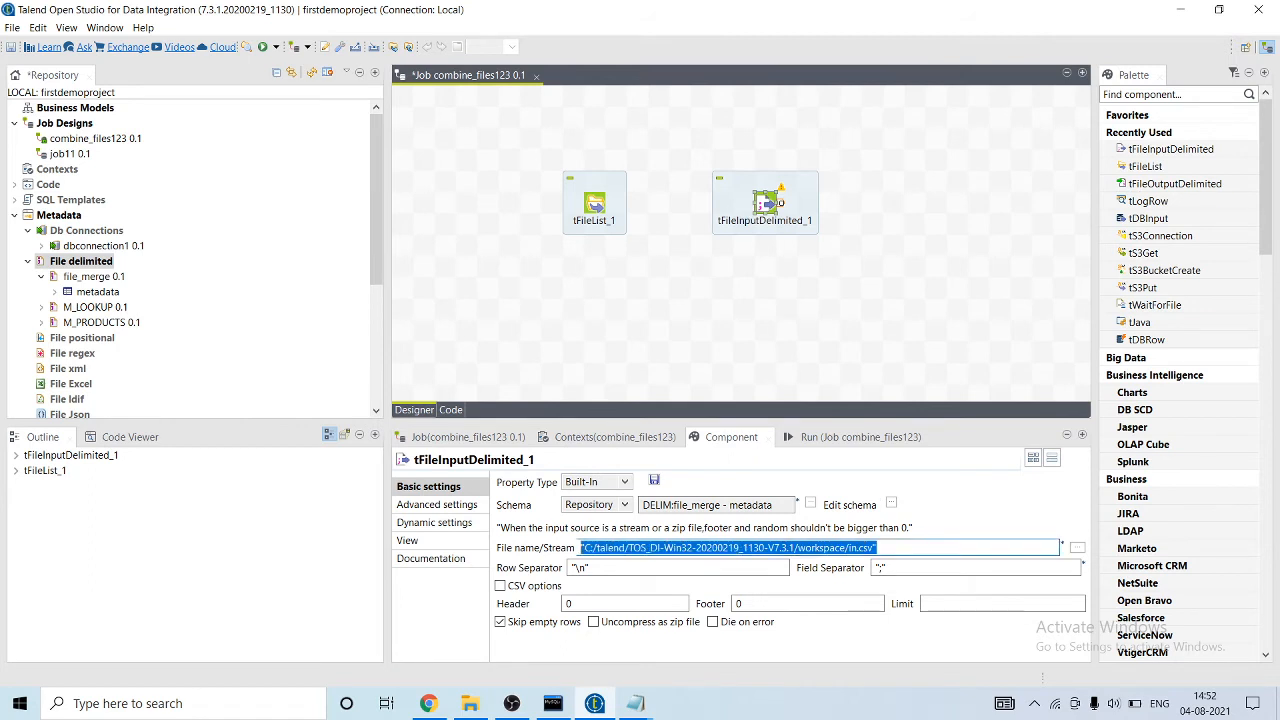
key("BackSpace")
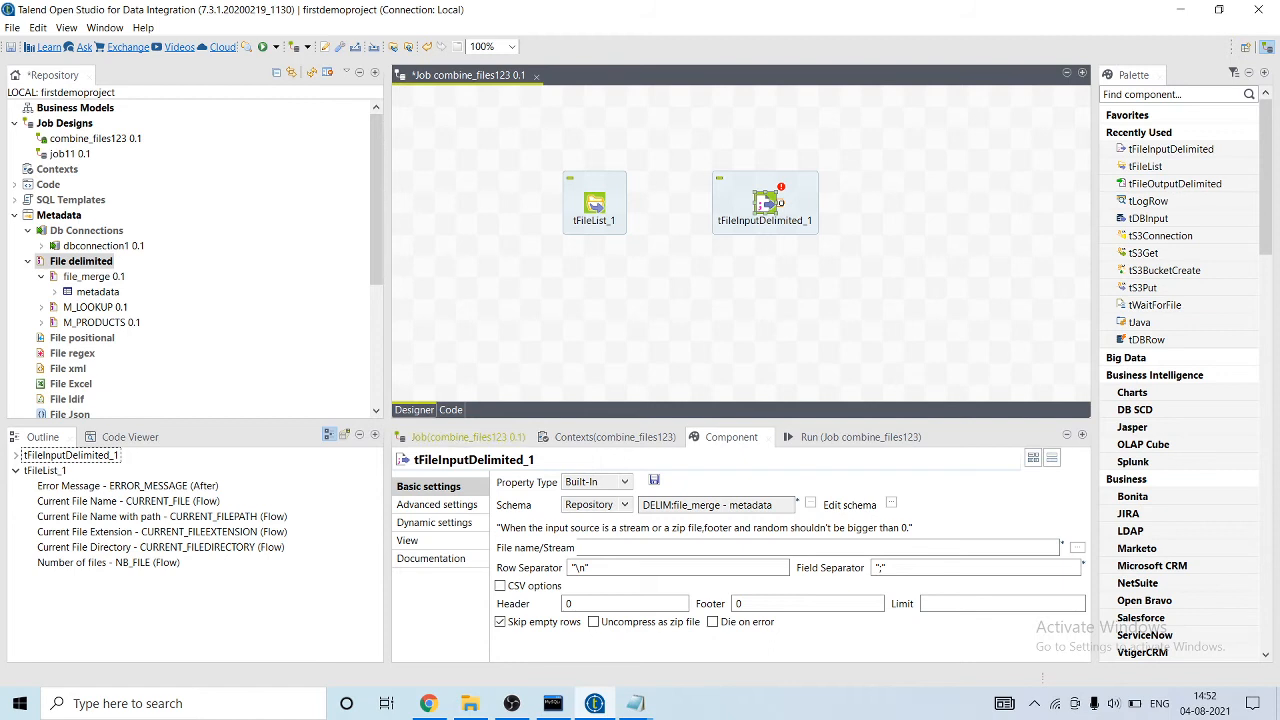
left_click_drag(160, 516, 700, 547)
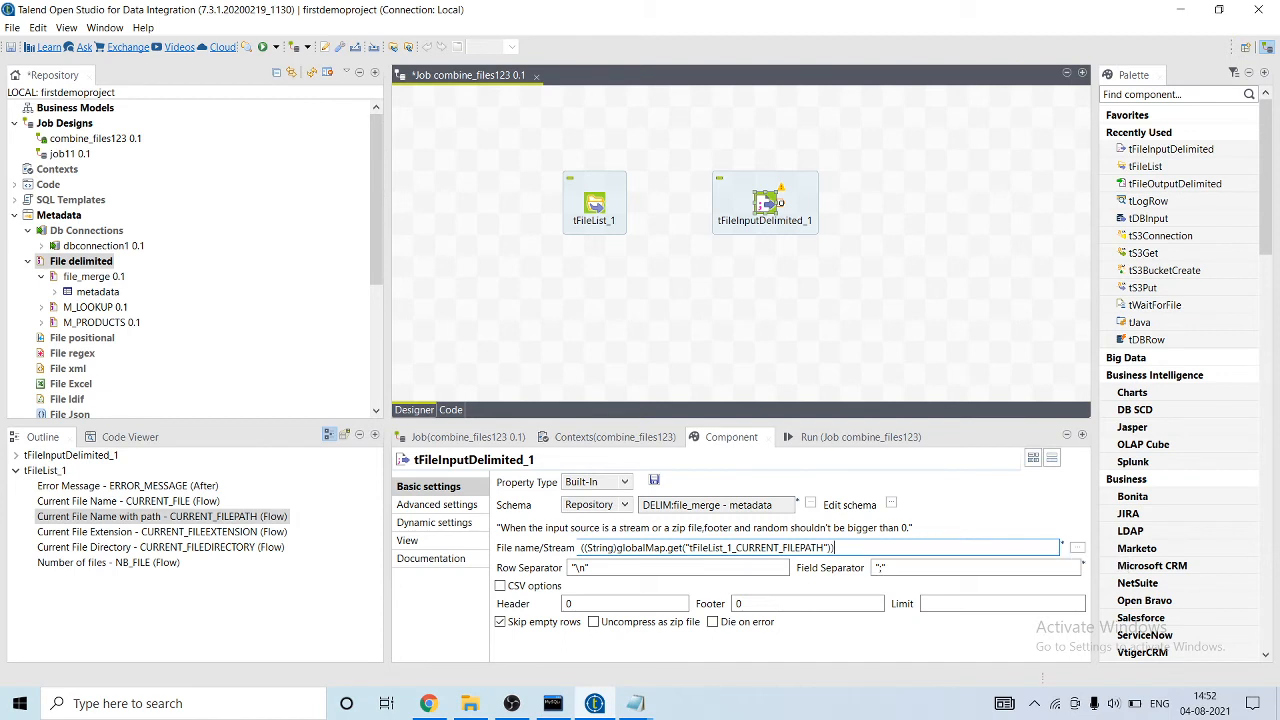
- Set the field separator of tFileInputDelimited_1 to "|" and its header to 1
left_click(881, 567)
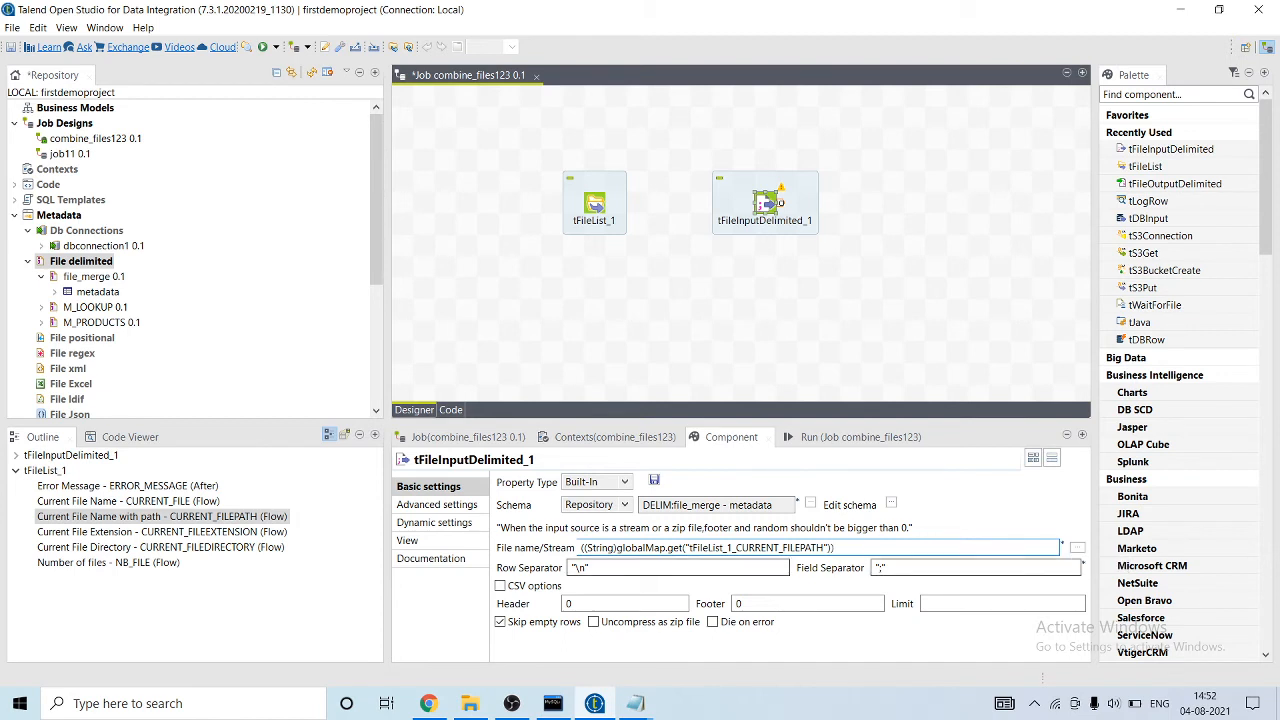
key("BackSpace")
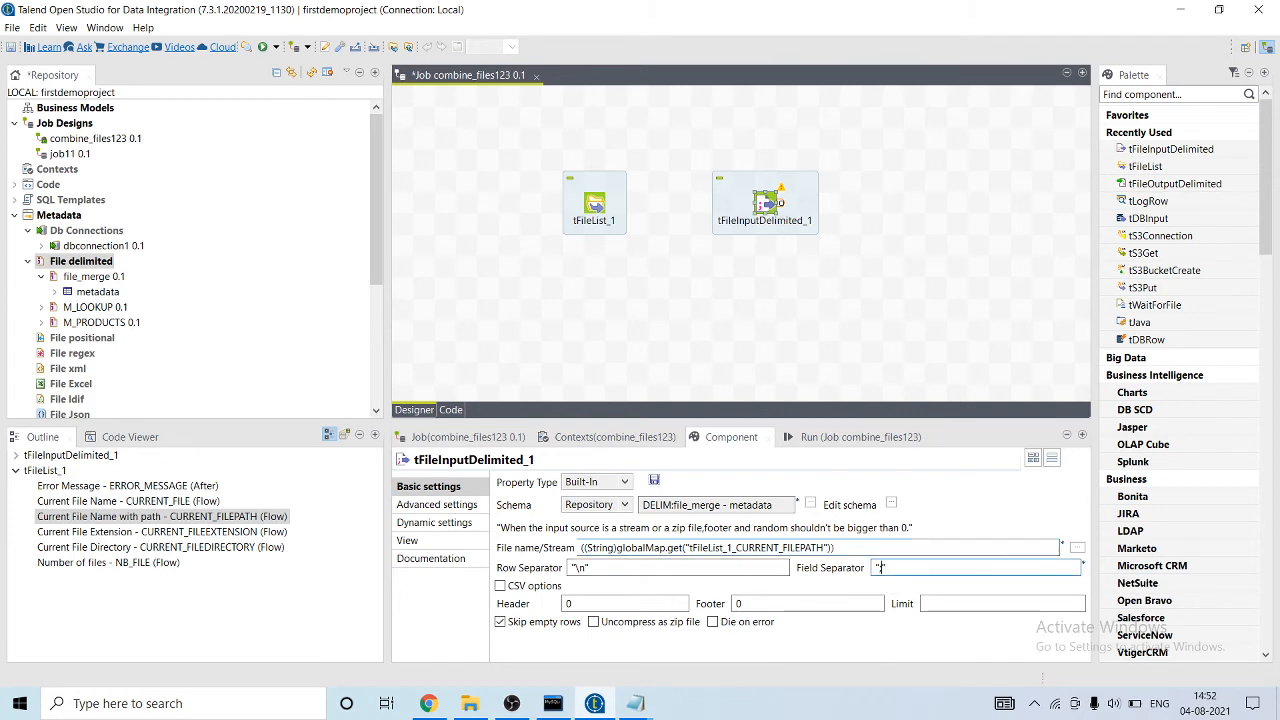
type("|")
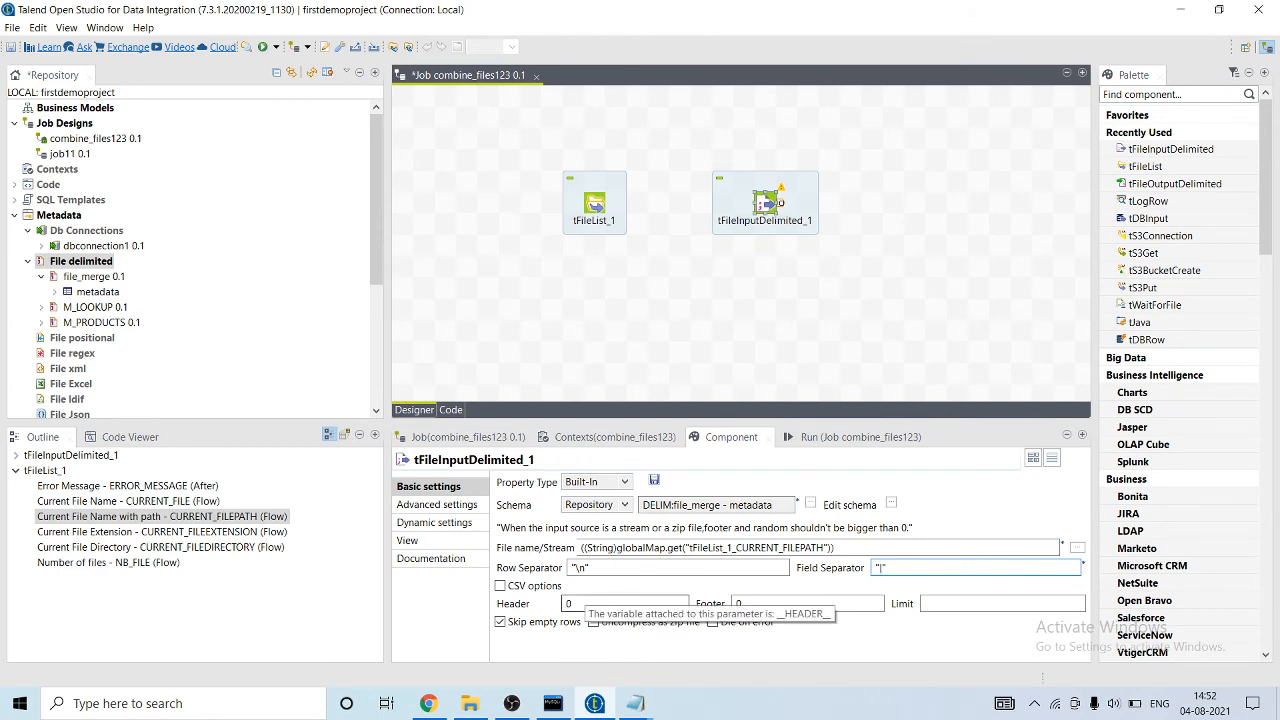
double_click(620, 603)
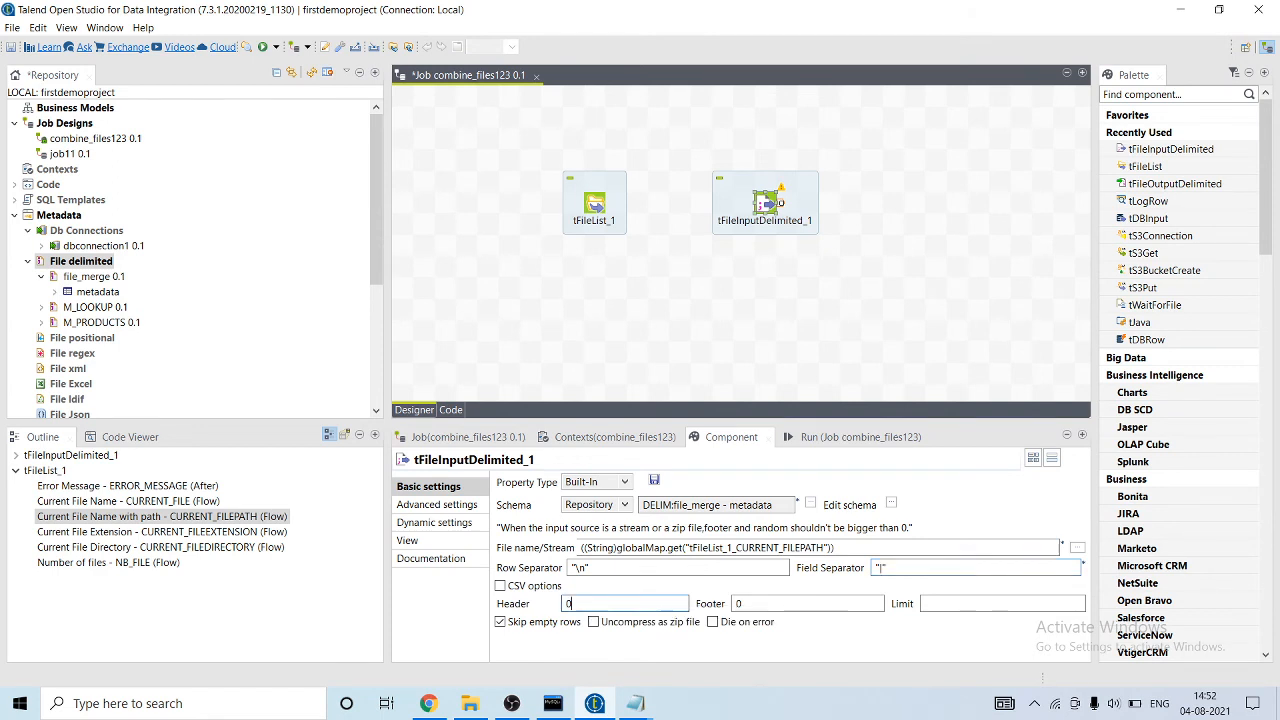
type("1")
- Connect tFileList_1 to tFileInputDelimited_1 with an Iterate link
right_click(592, 205)
mouse_move(614, 211)
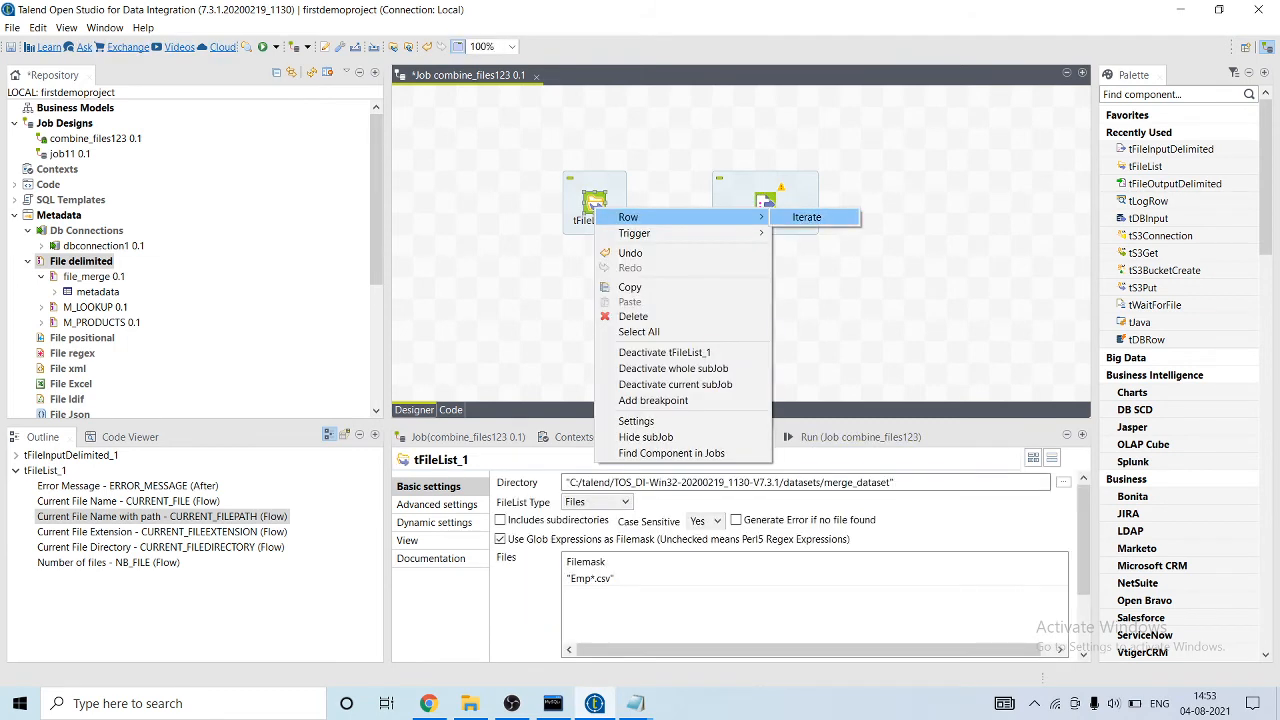
left_click(806, 214)
left_click(765, 205)
- Add a tFileOutputDelimited component to the job, beyond tFileInputDelimited_1, and shift it slightly farther away
left_click(935, 205)
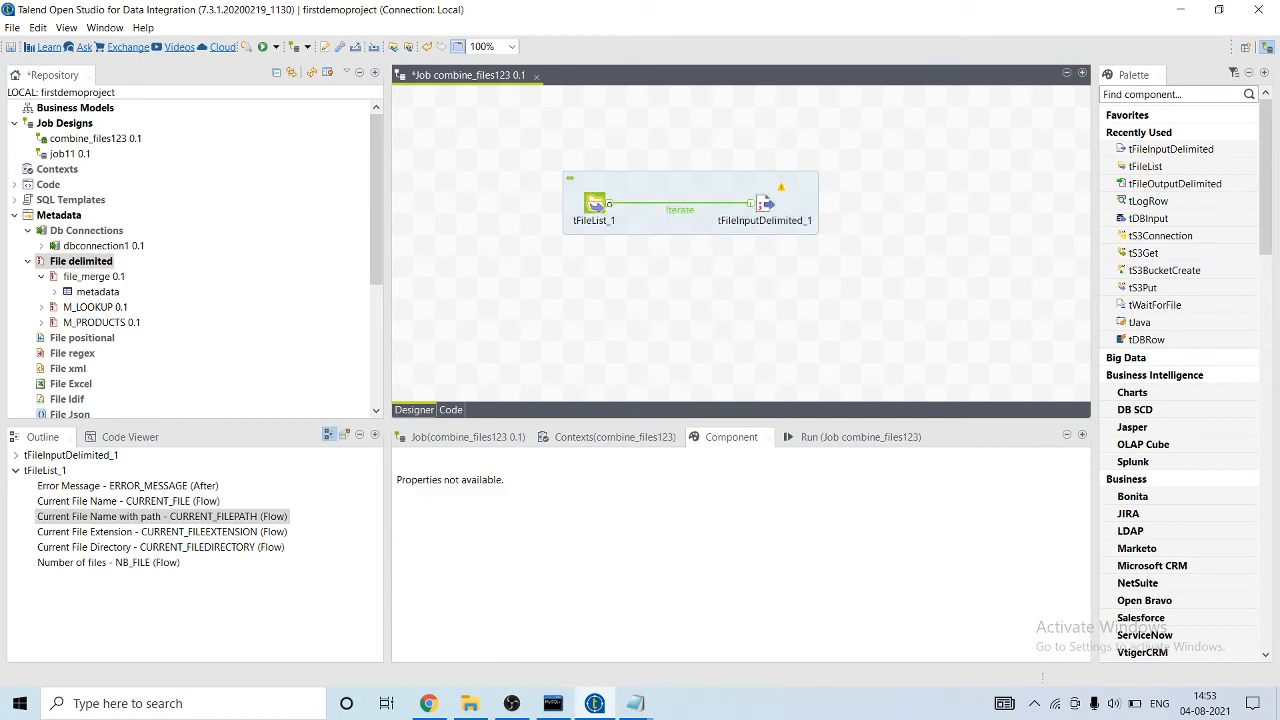
type("tfile")
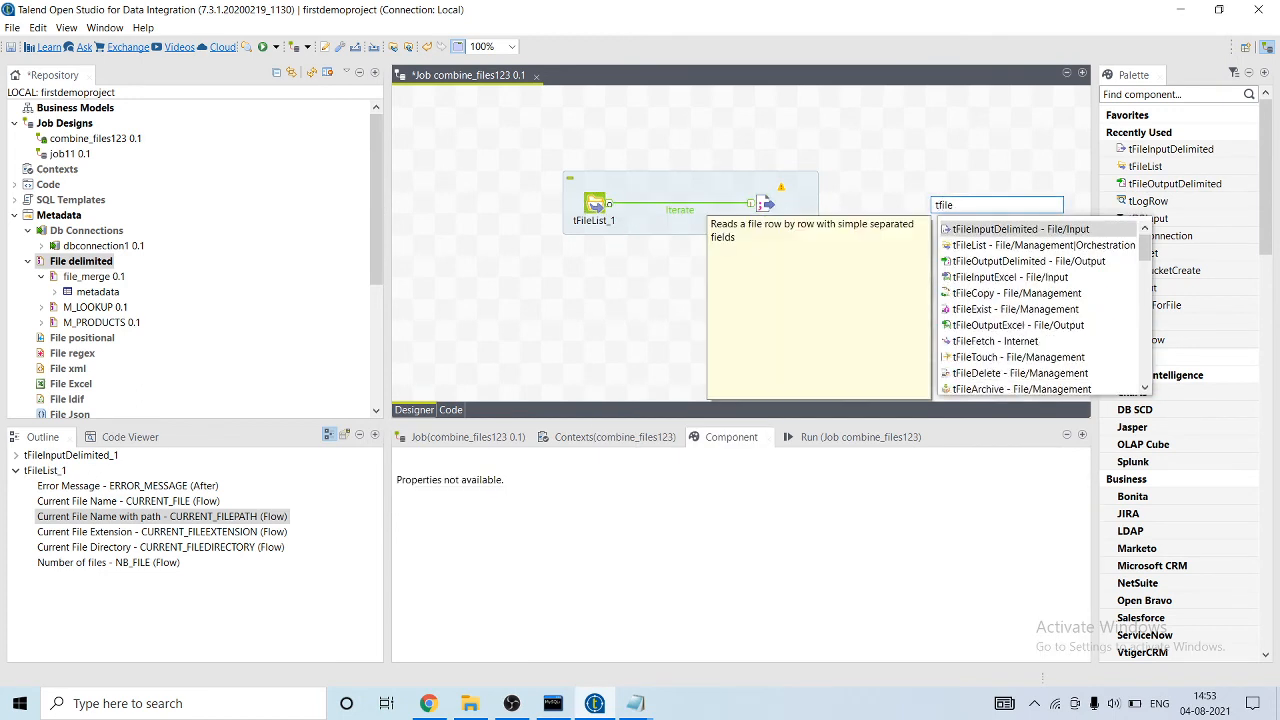
key("Down")
key("Down")
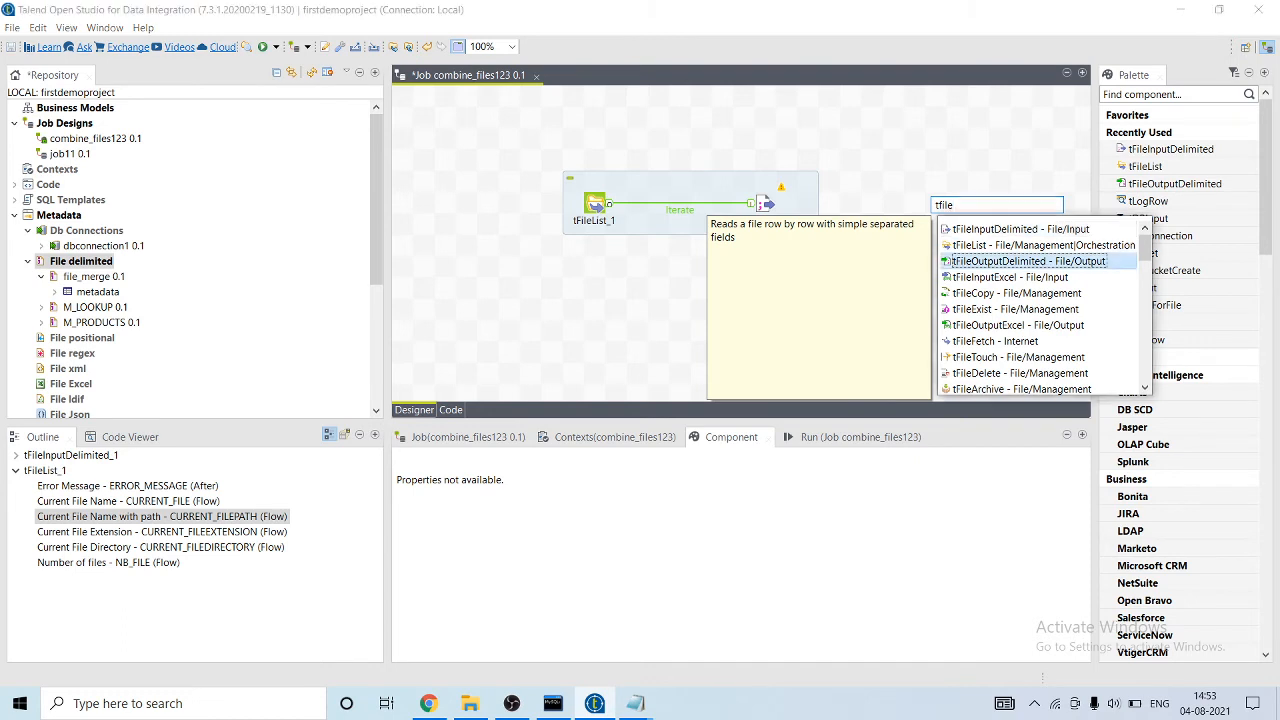
key("Return")
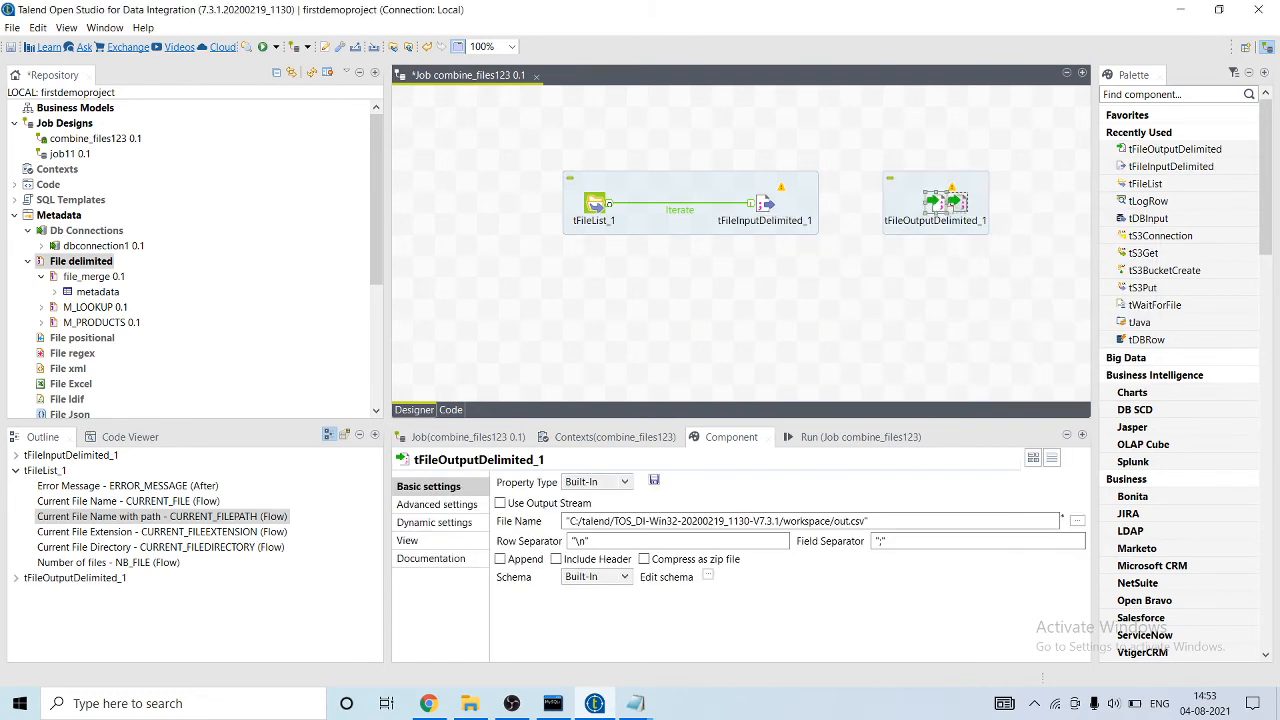
left_click_drag(942, 203, 964, 203)
- Connect tFileInputDelimited_1 to tFileOutputDelimited_1 with a Main row
right_click(768, 203)
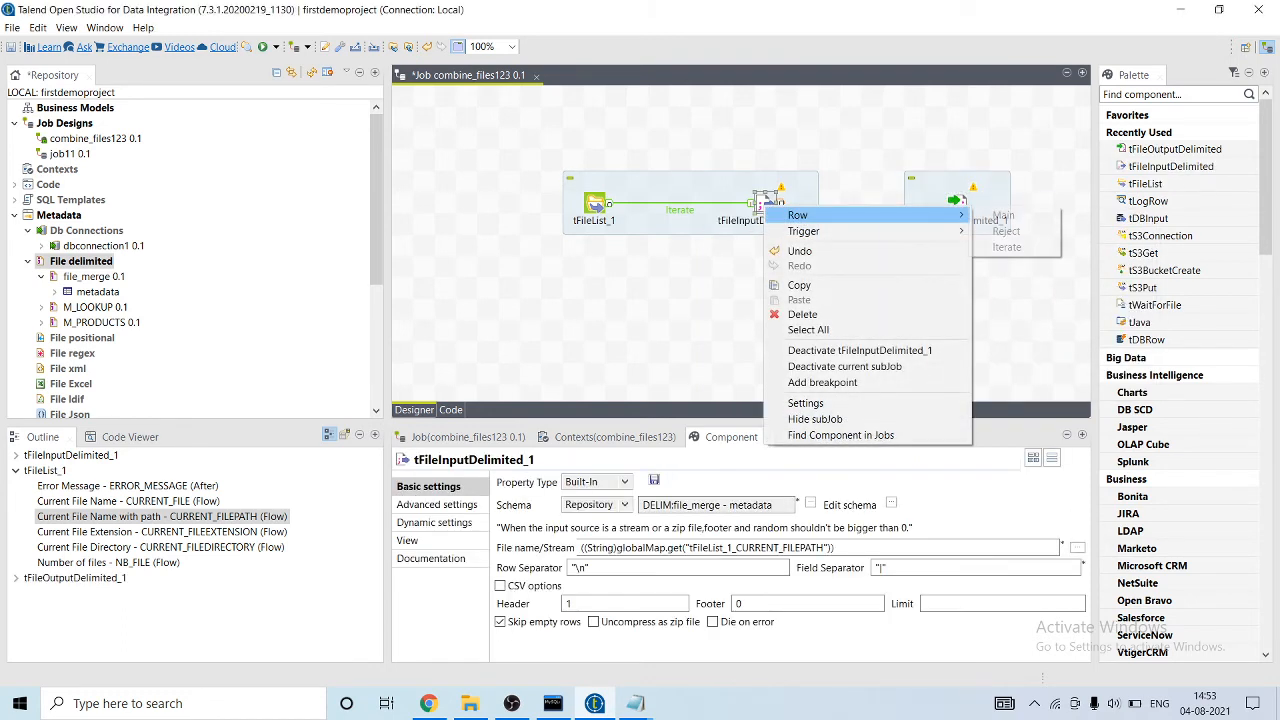
mouse_move(800, 211)
left_click(990, 212)
left_click(956, 203)
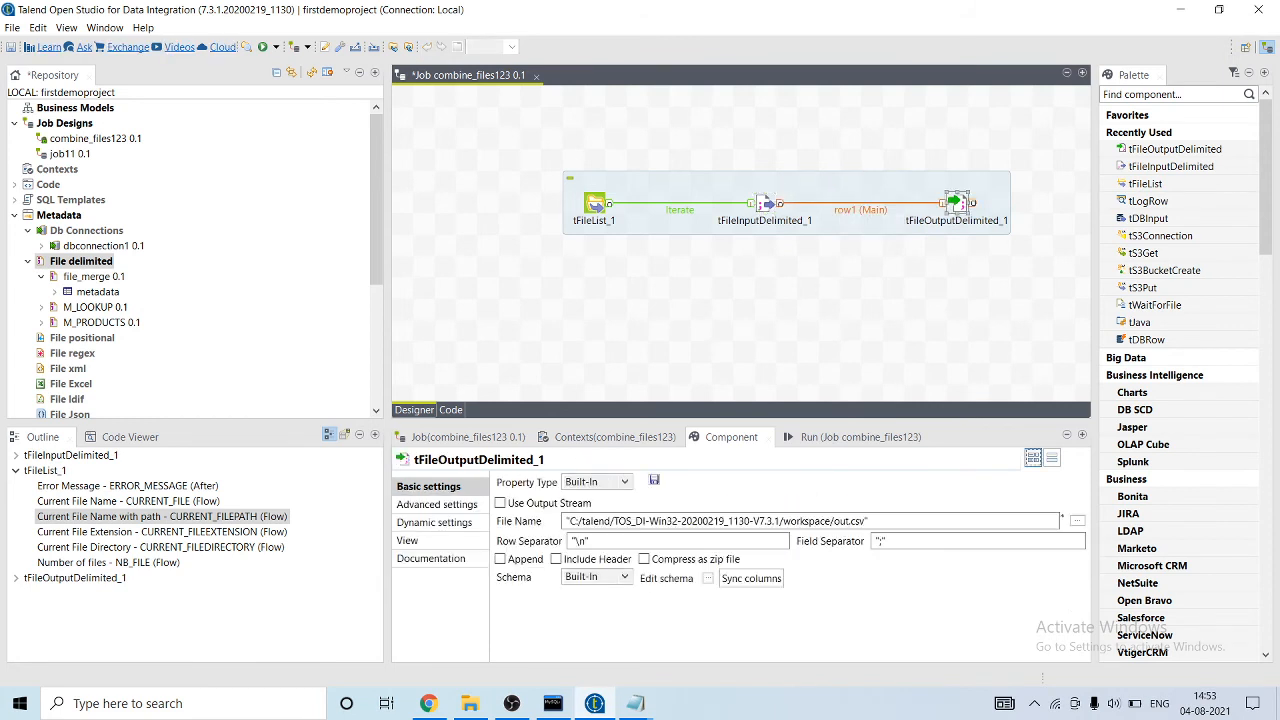
- Assign the file_merge repository properties to tFileOutputDelimited_1, taking the schema from the input component
left_click(597, 481)
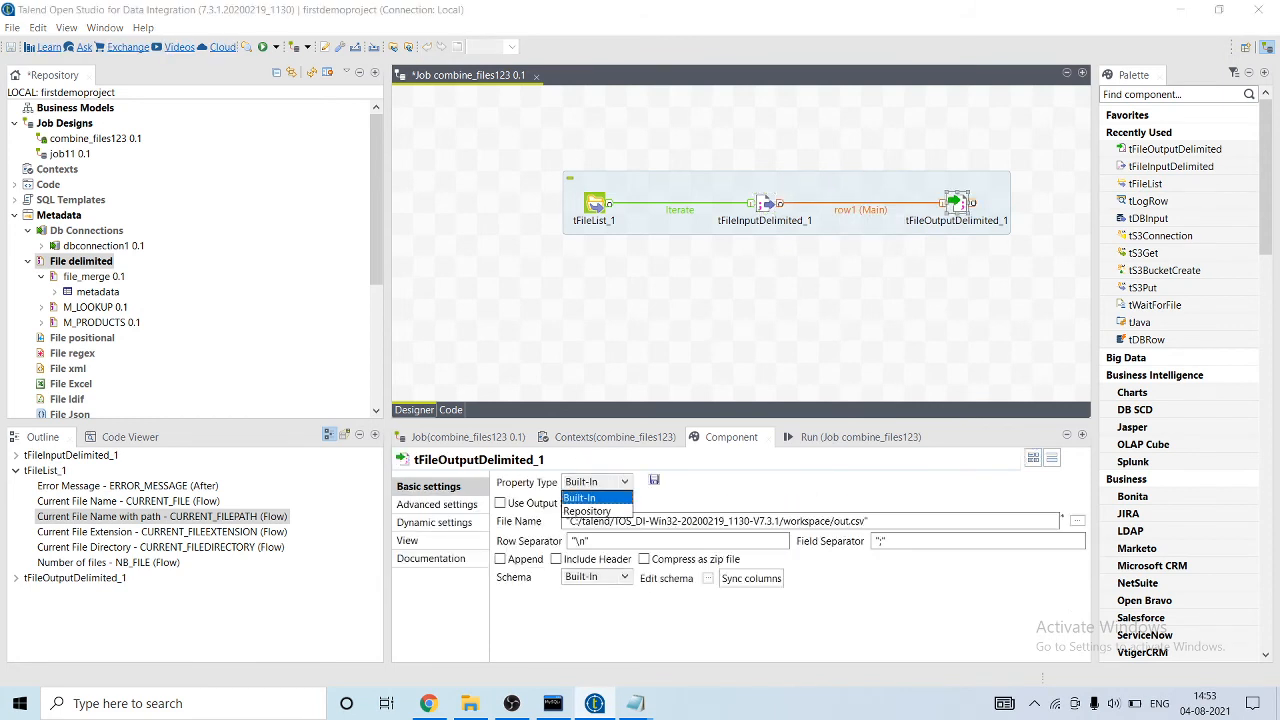
left_click(587, 511)
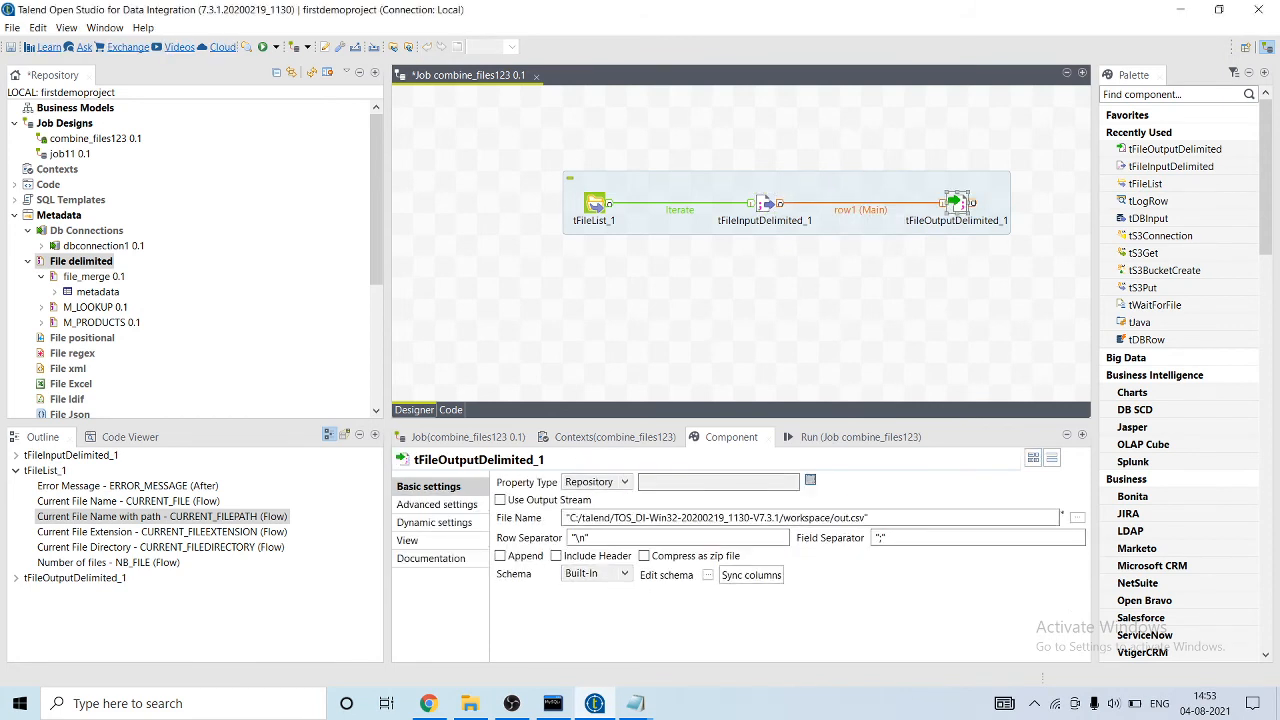
left_click(810, 480)
left_click(509, 182)
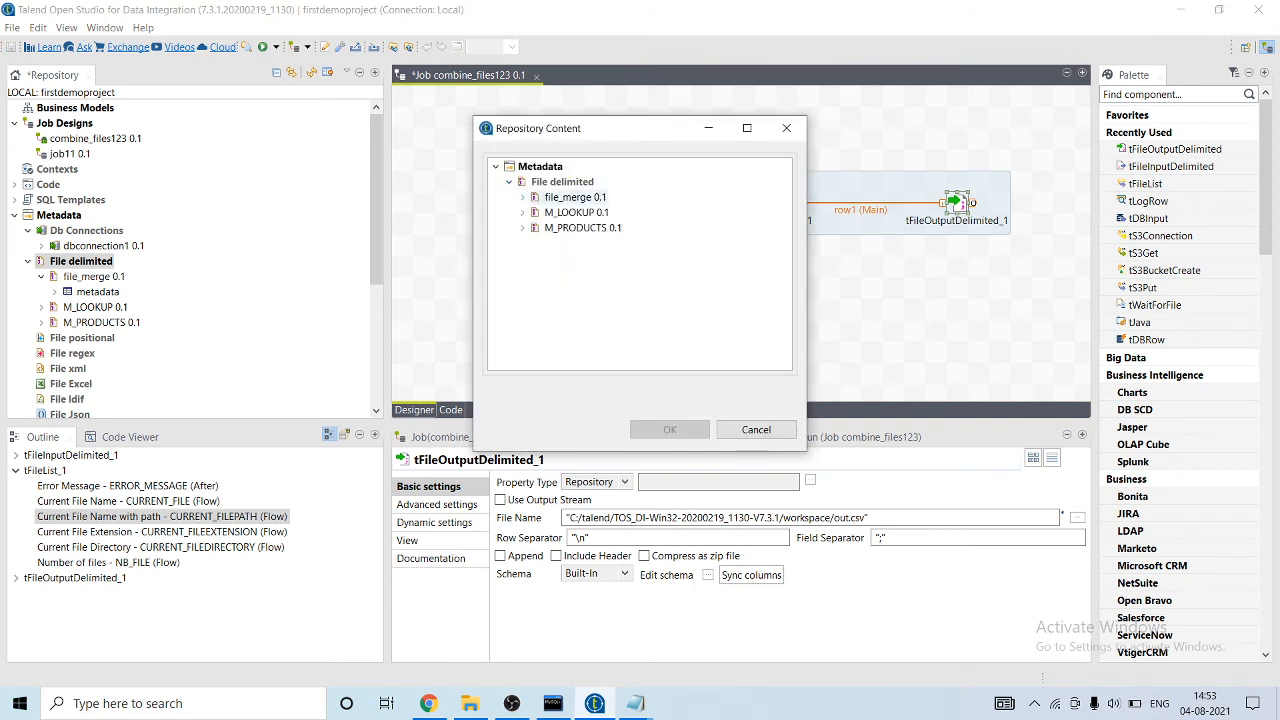
left_click(575, 197)
left_click(669, 429)
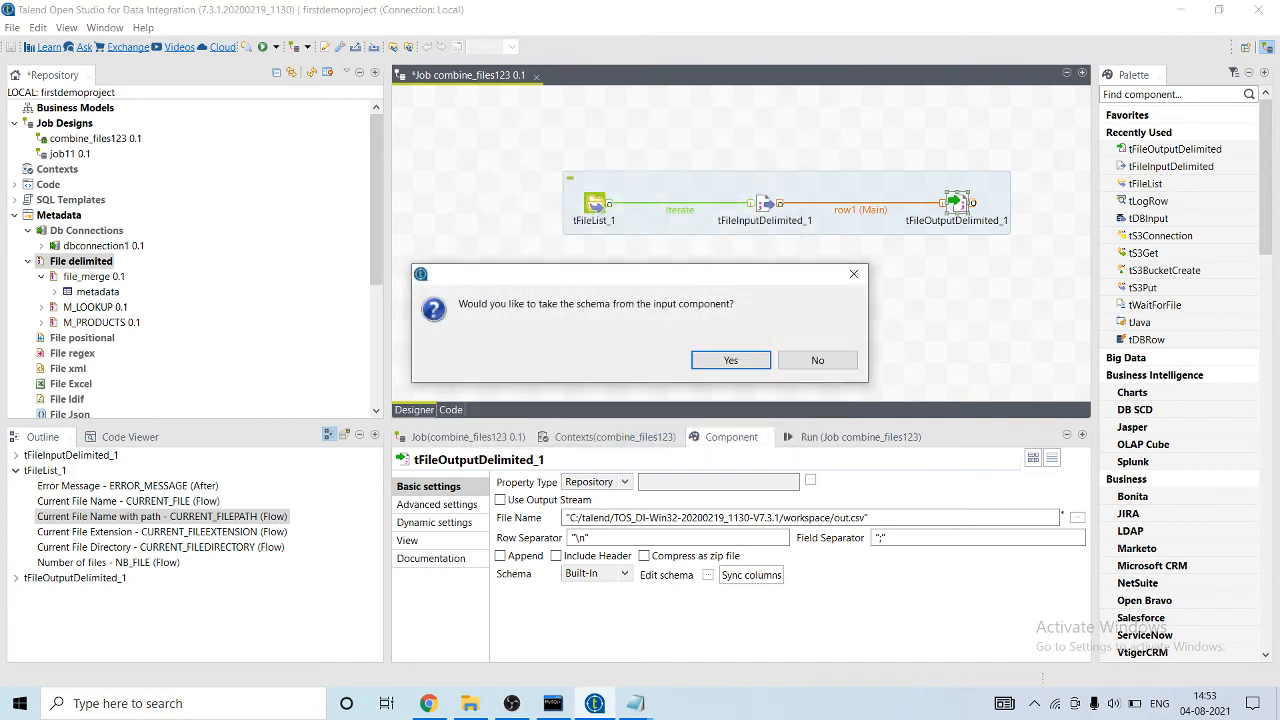
left_click(731, 360)
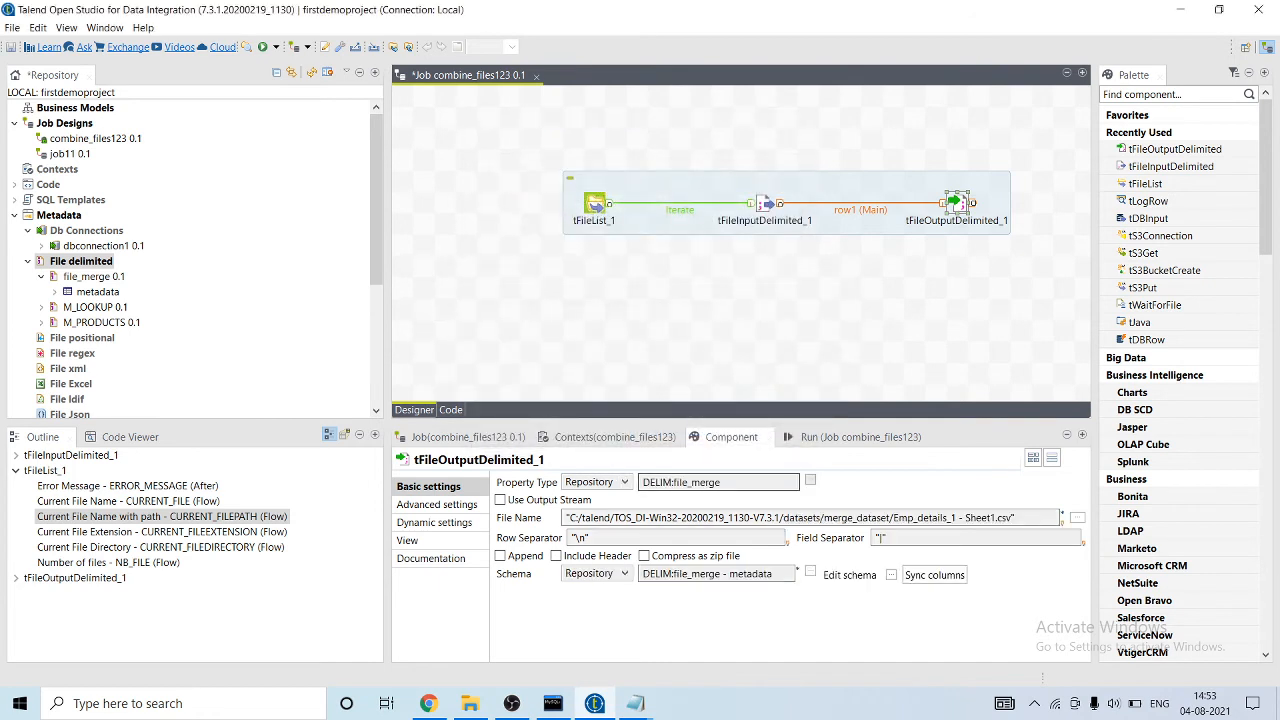
left_click(810, 480)
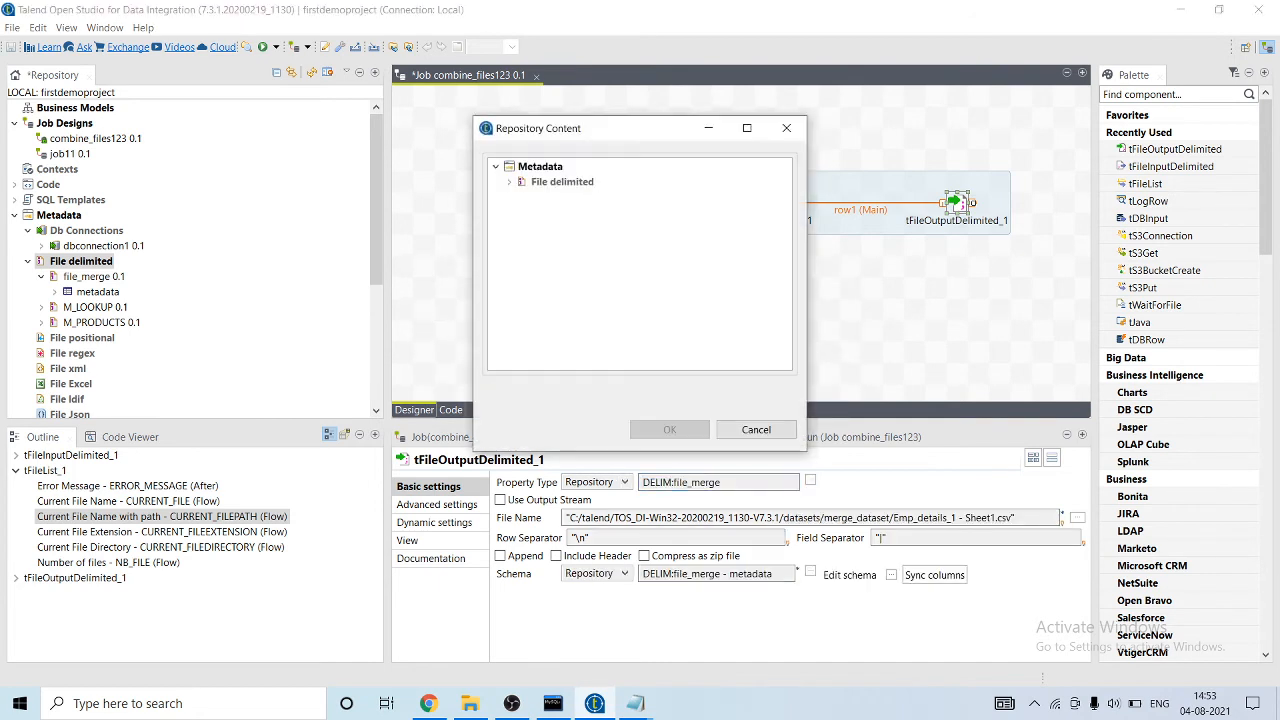
left_click(756, 429)
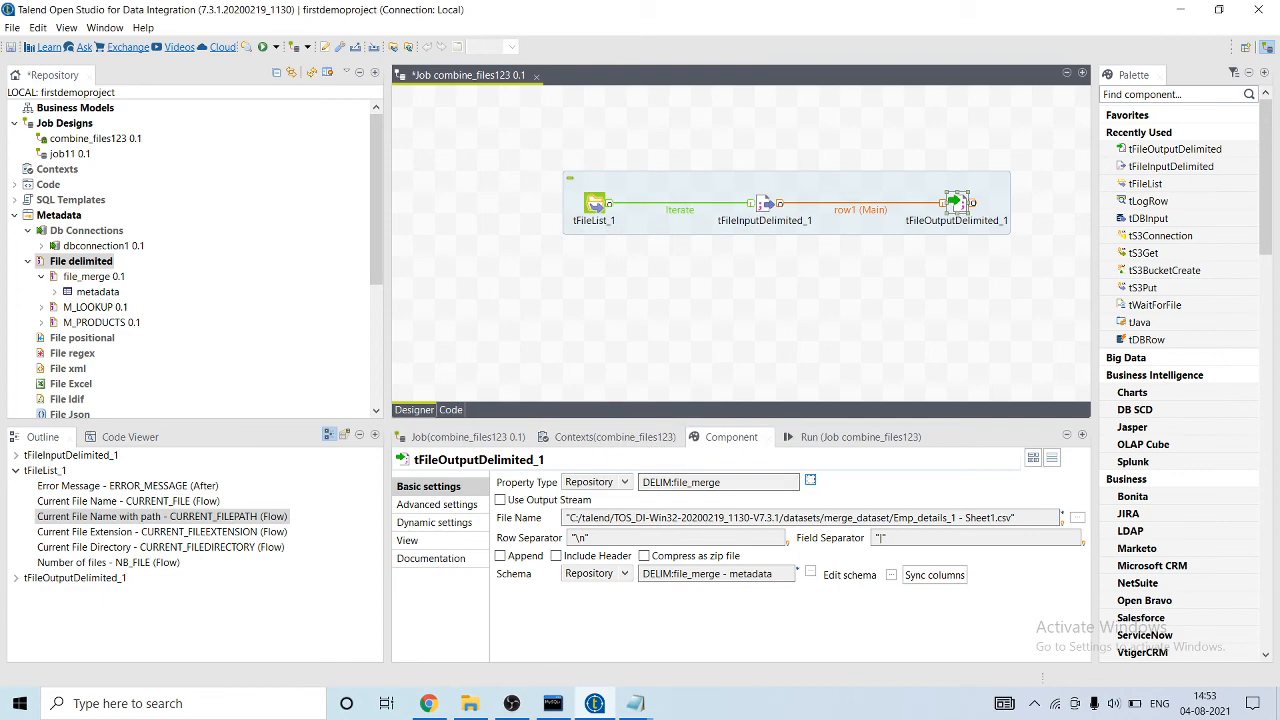
- Set the output file of tFileOutputDelimited_1 to out.csv in the merge_dataset folder
left_click(1077, 518)
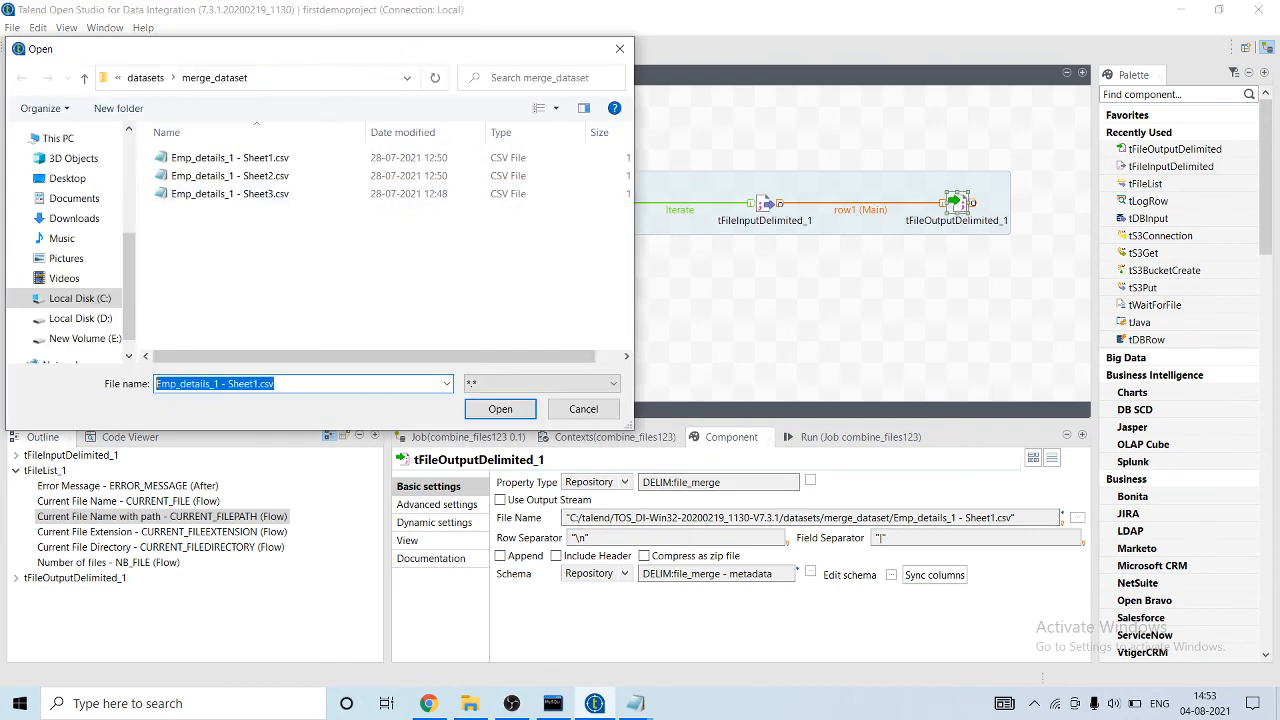
type("out")
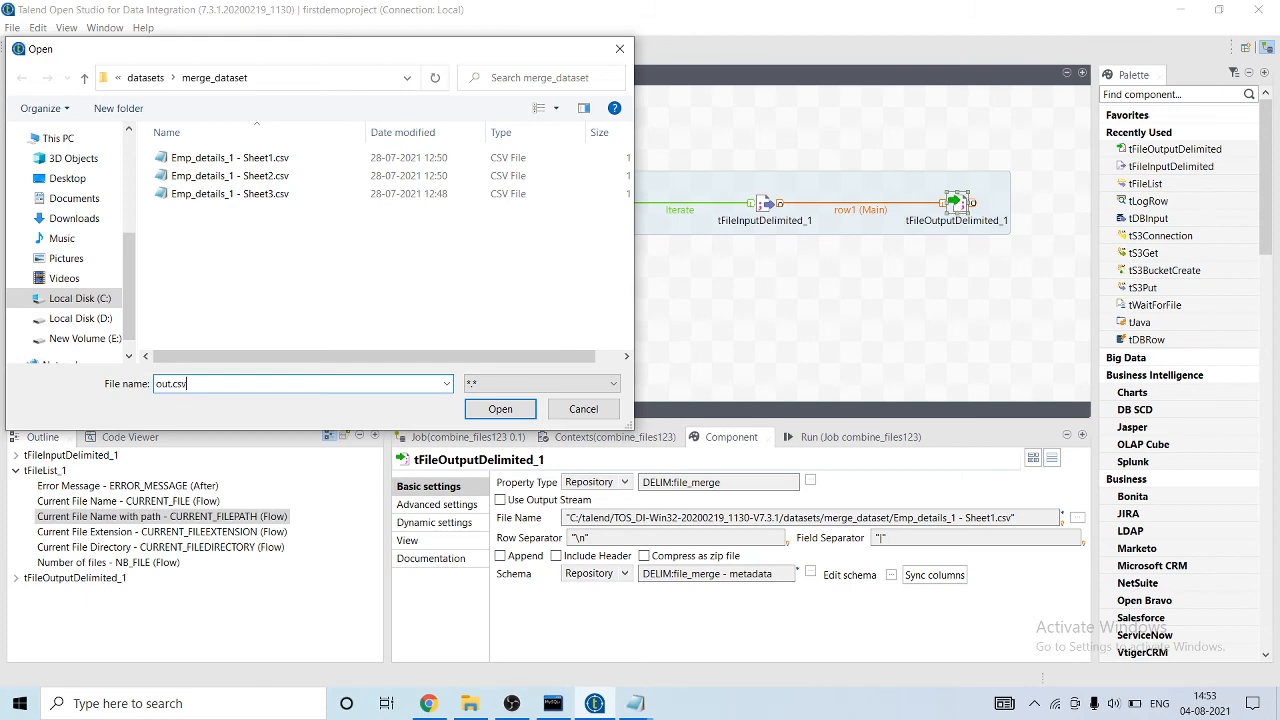
left_click(500, 409)
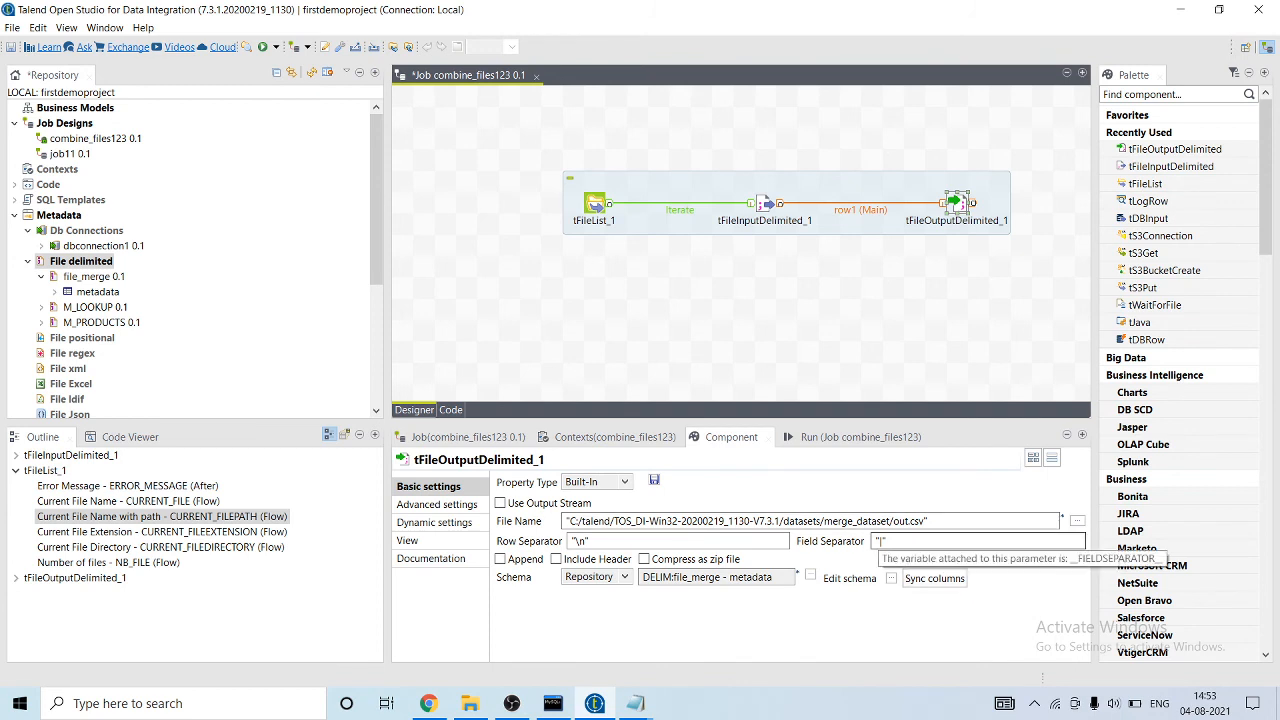
- Set the field separator of tFileOutputDelimited_1 to "," and enable Append
left_click(881, 541)
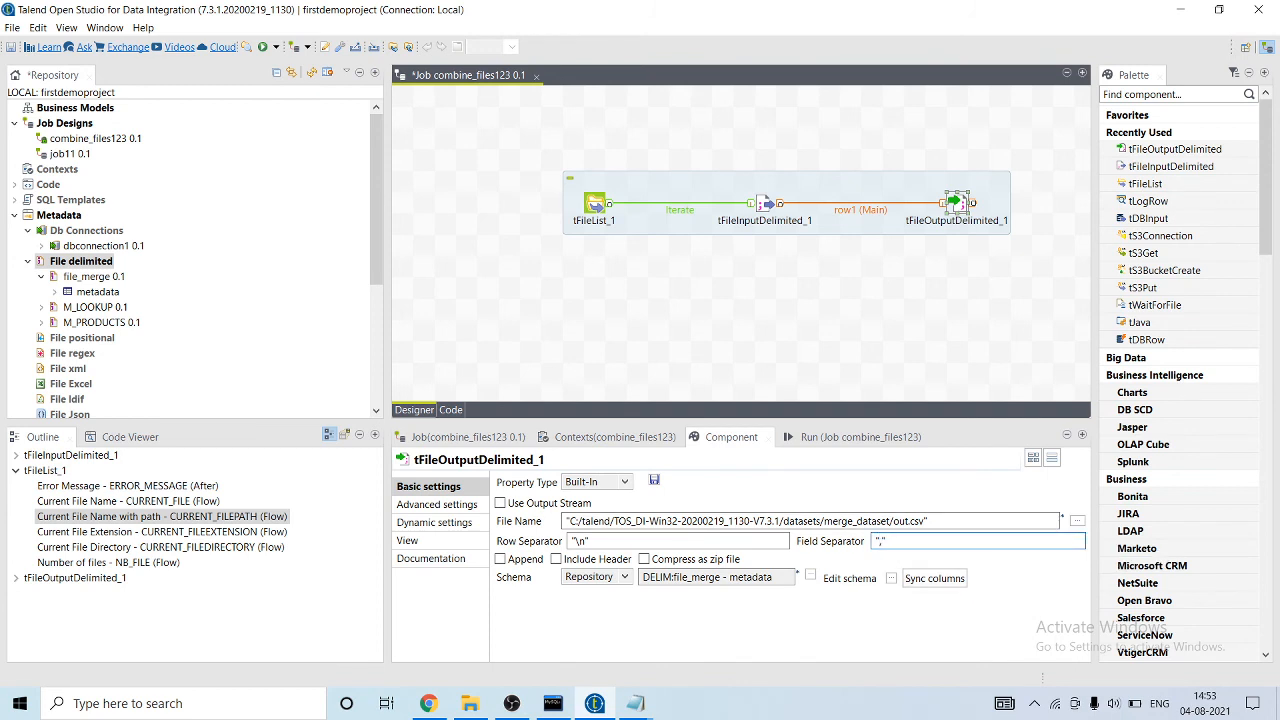
left_click(500, 559)
- View the schema of tFileOutputDelimited_1 and compare its input and output columns
left_click(810, 578)
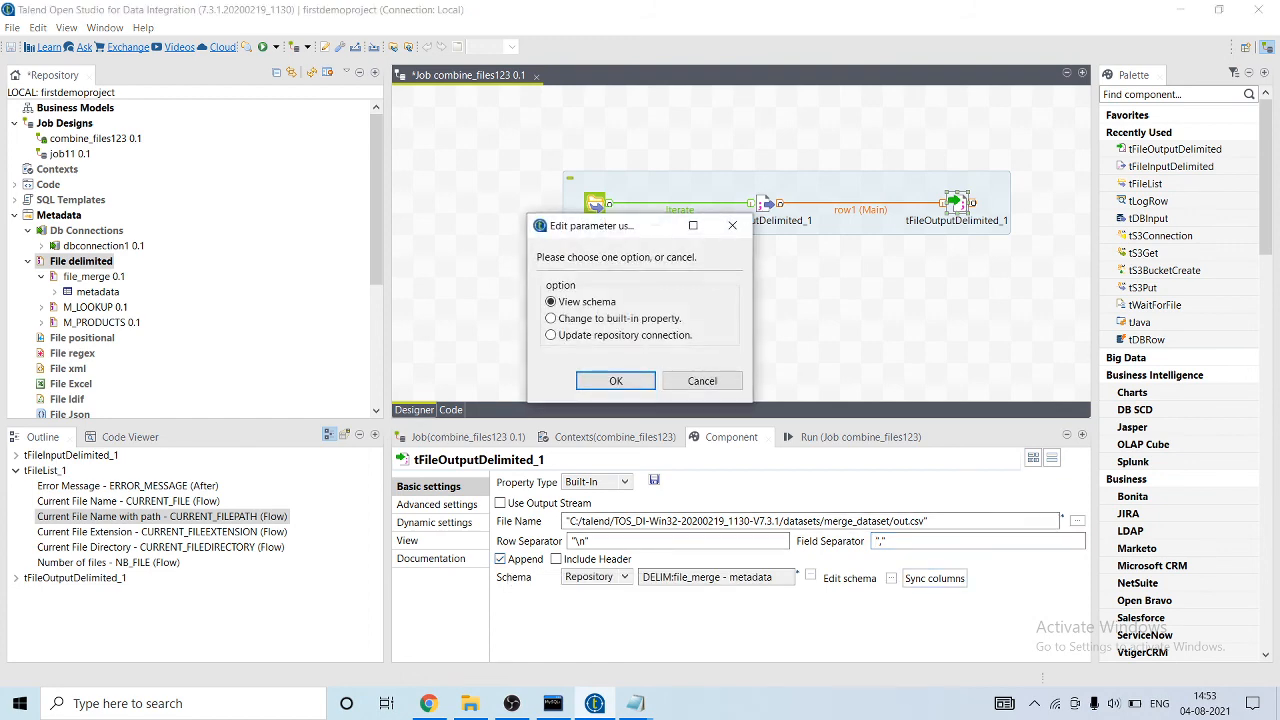
key("Return")
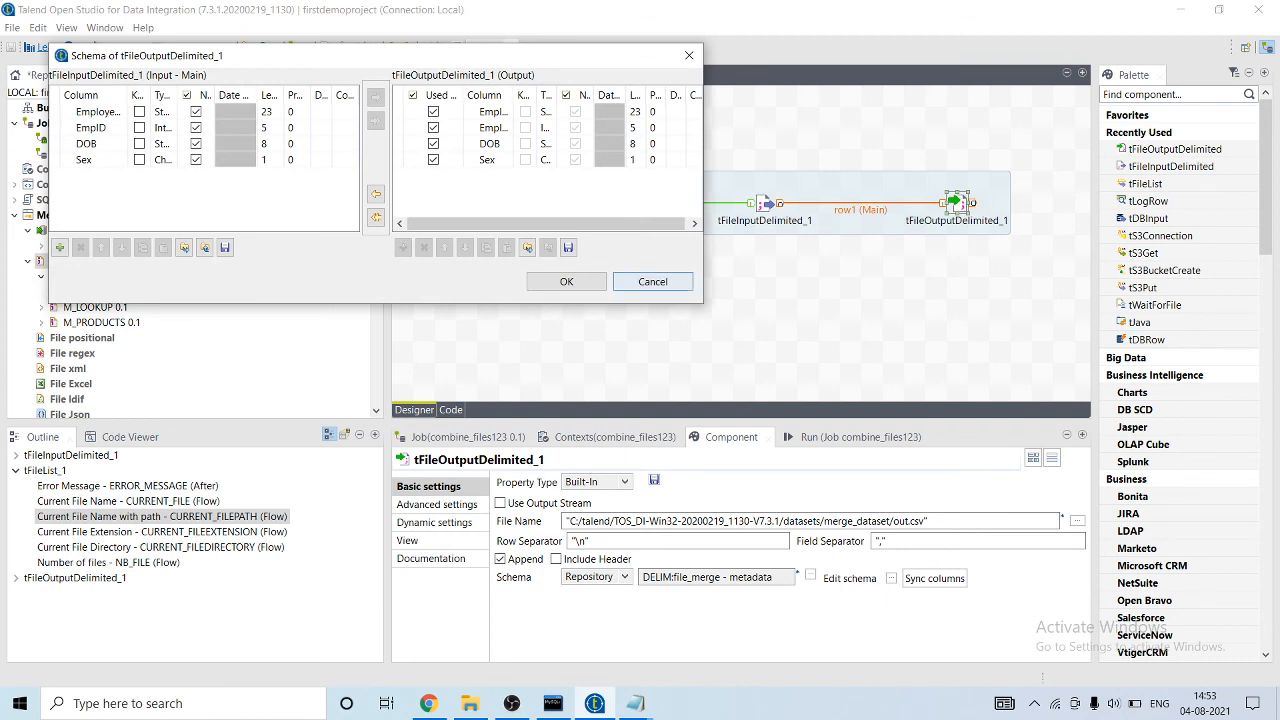
key("Return")
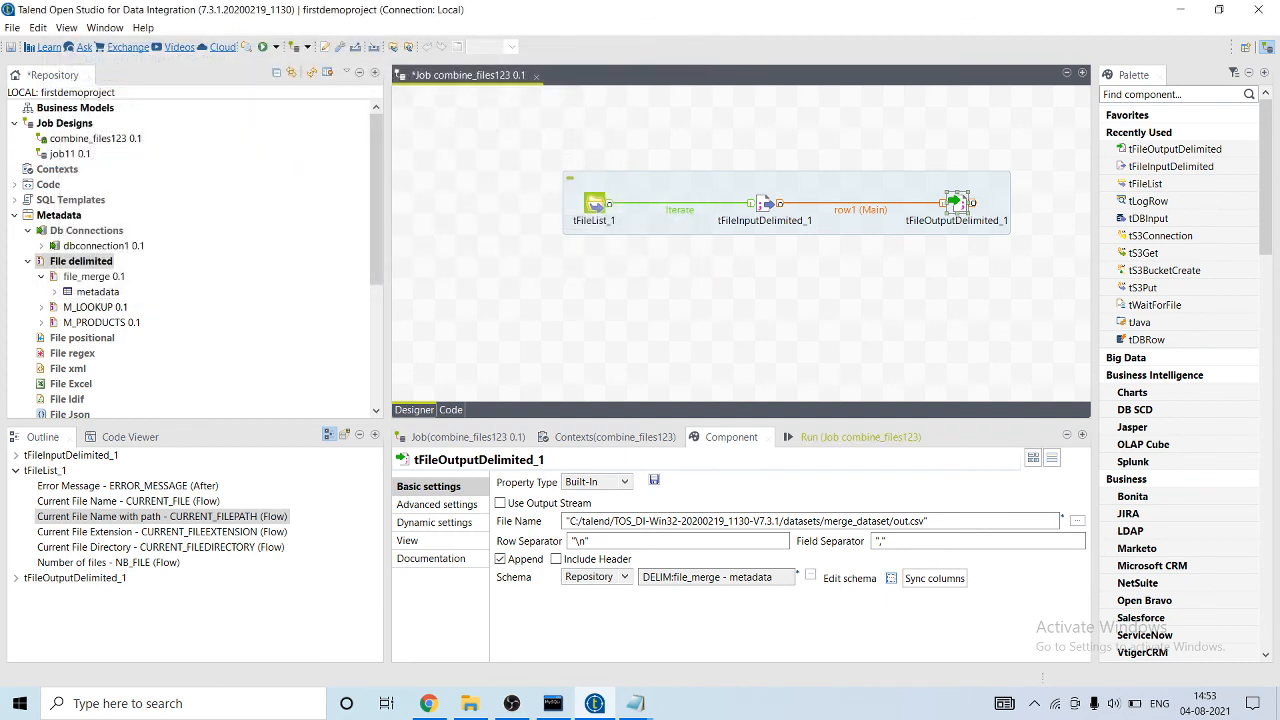
- Run the combine_files123 job and check the combined rows of out.csv from the merge_dataset folder in Notepad
key("F6")
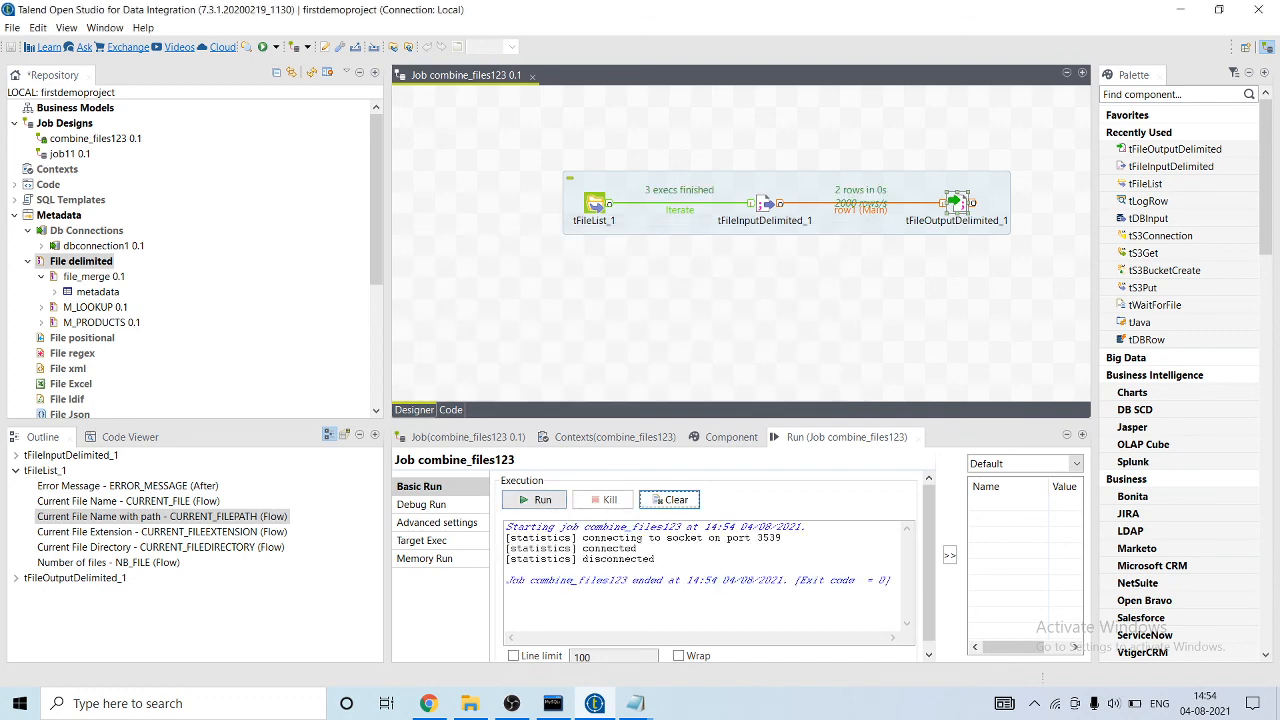
key("alt+Tab")
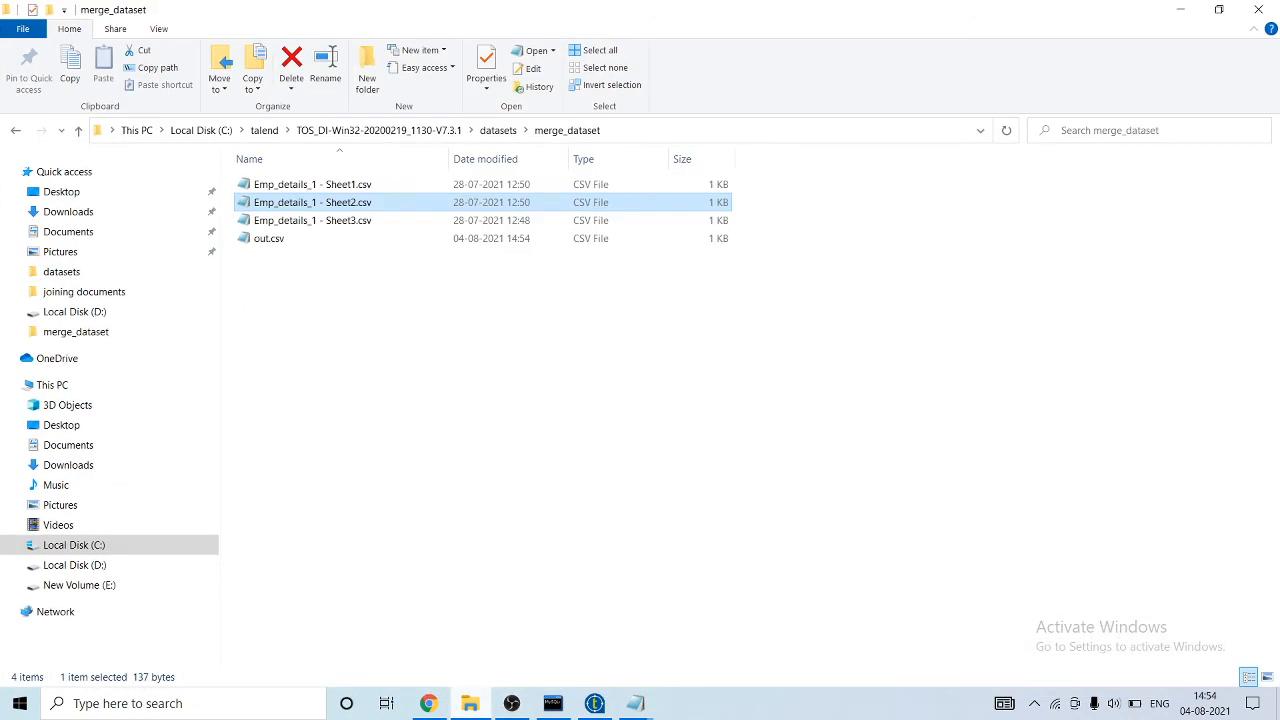
key("Down")
key("Down")
key("Return")
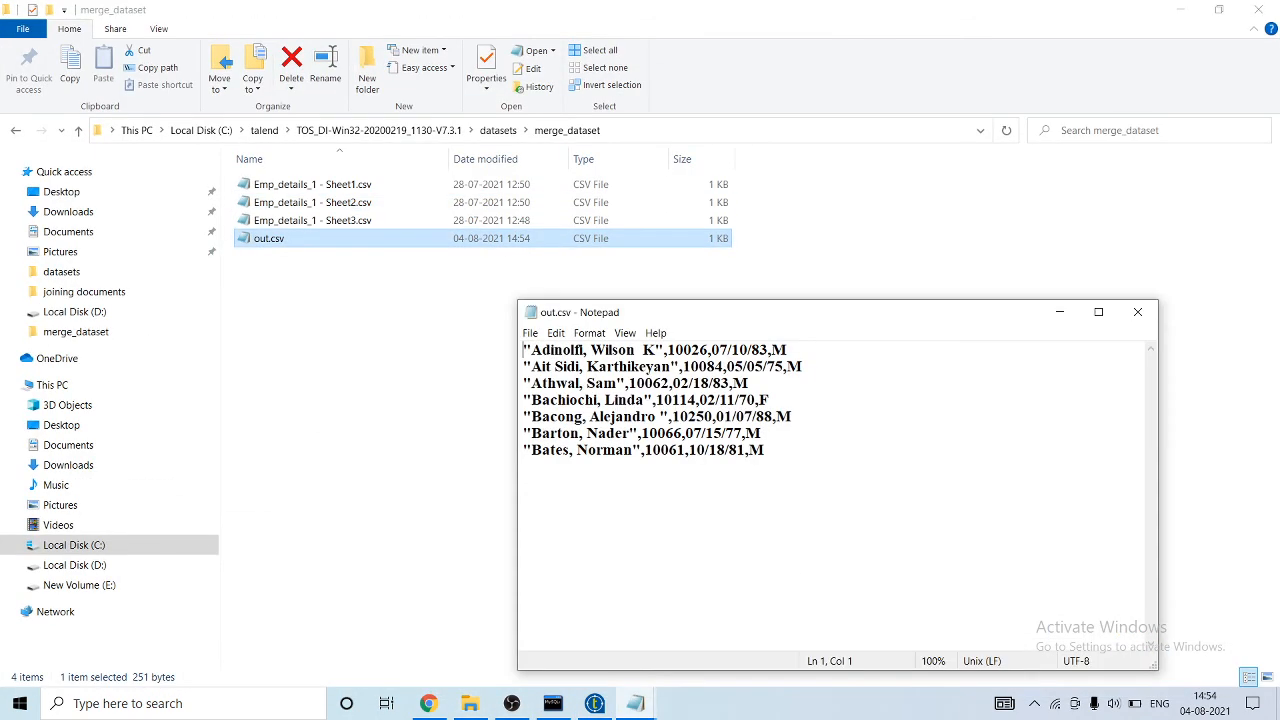
key("ctrl+a")
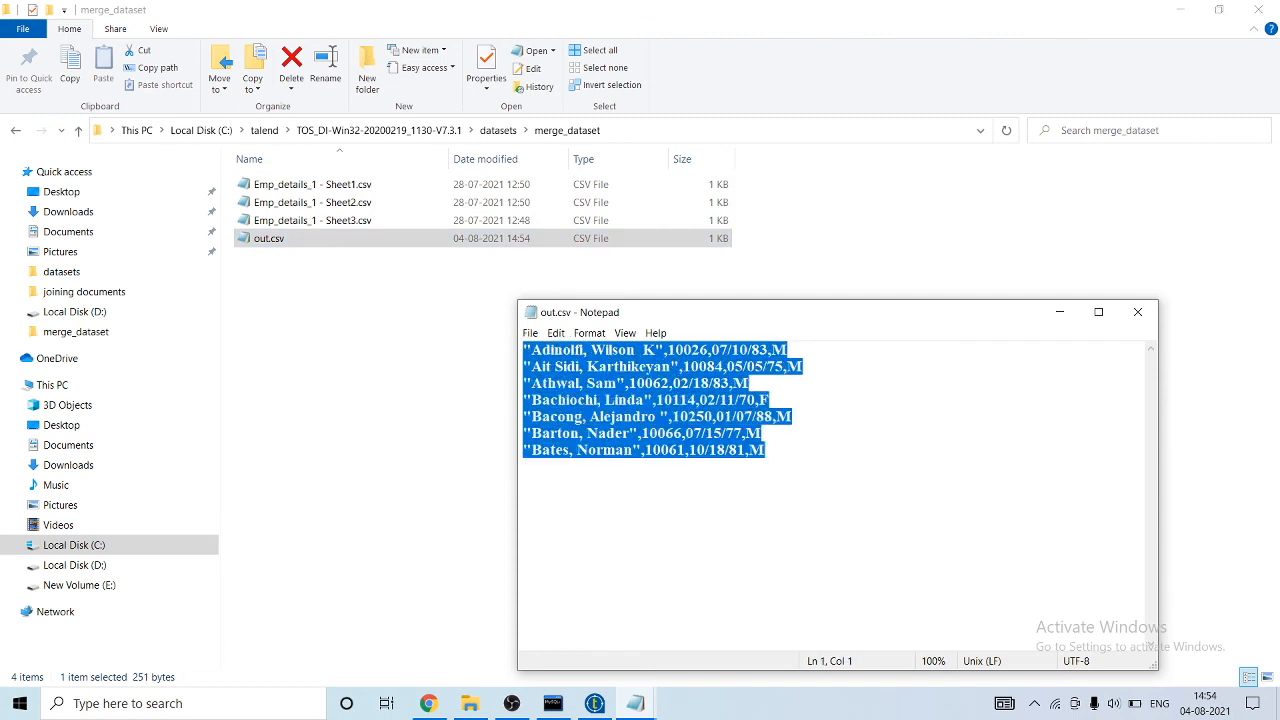